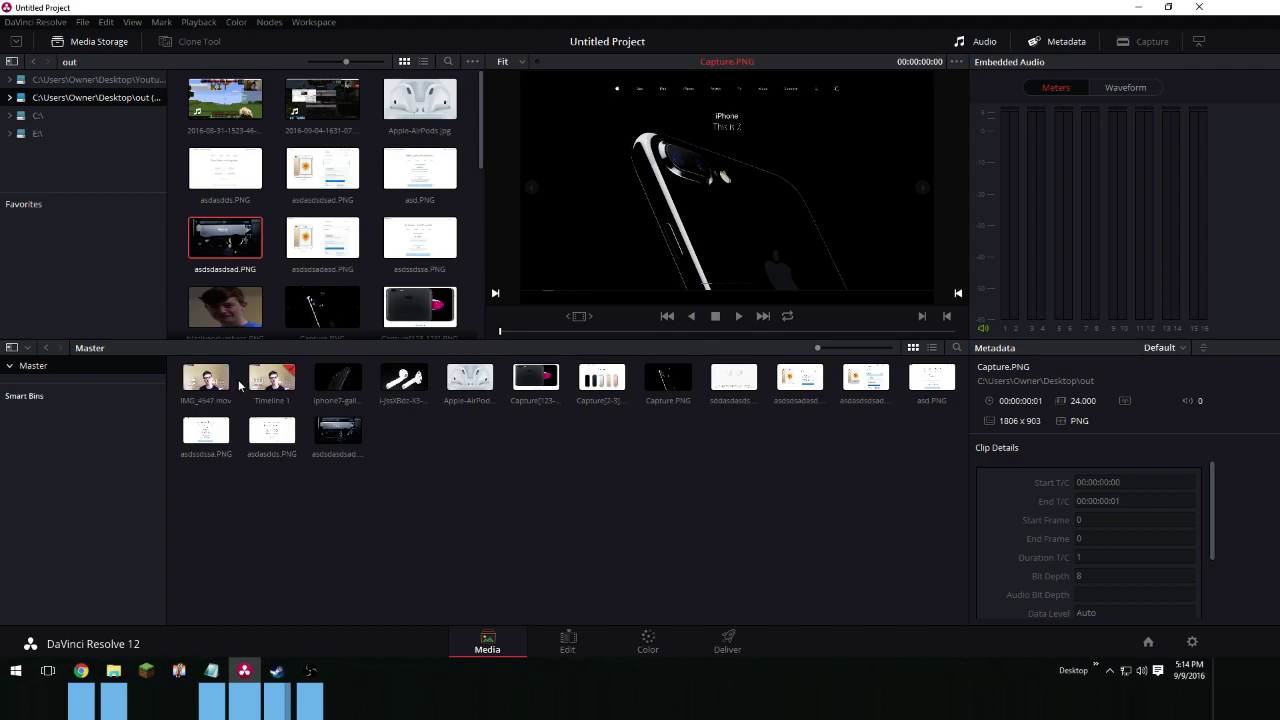
# Step: Switch to the Edit page and select a PNG image clip on Video 2 to inspect it
pyautogui.click(569, 645)
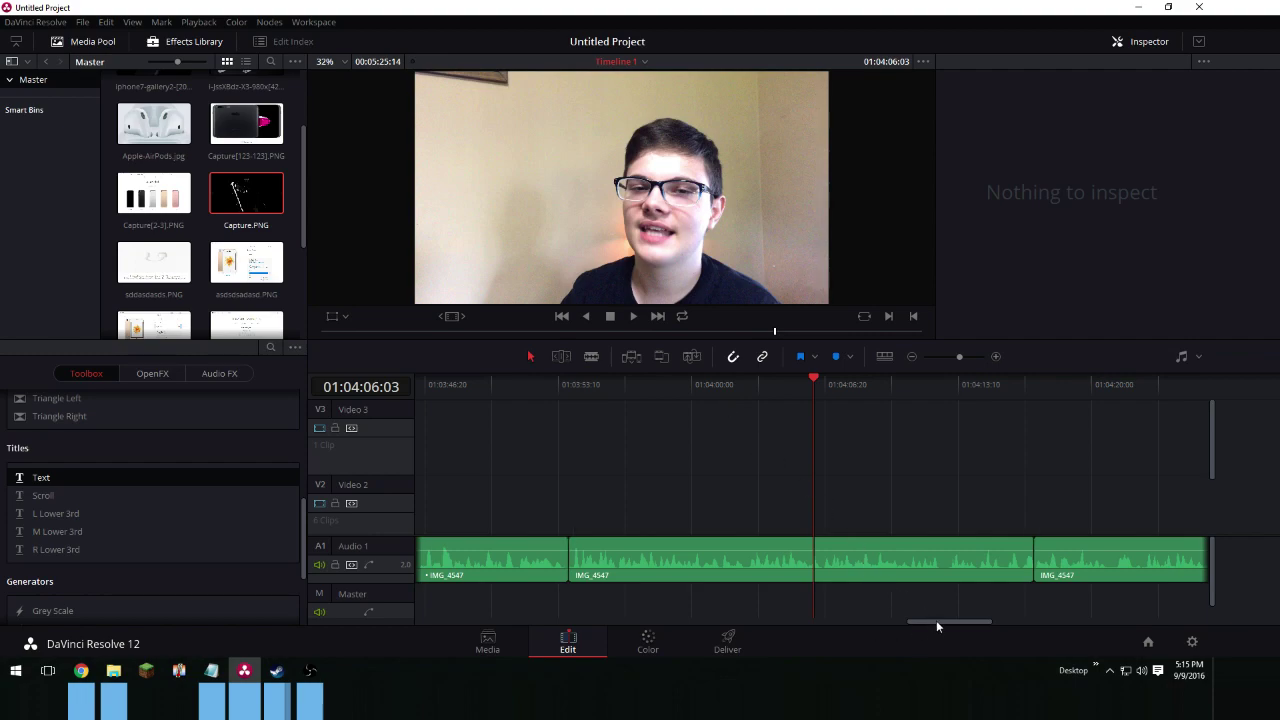
pyautogui.moveTo(936, 626); pyautogui.dragTo(648, 576)
pyautogui.click(712, 507)
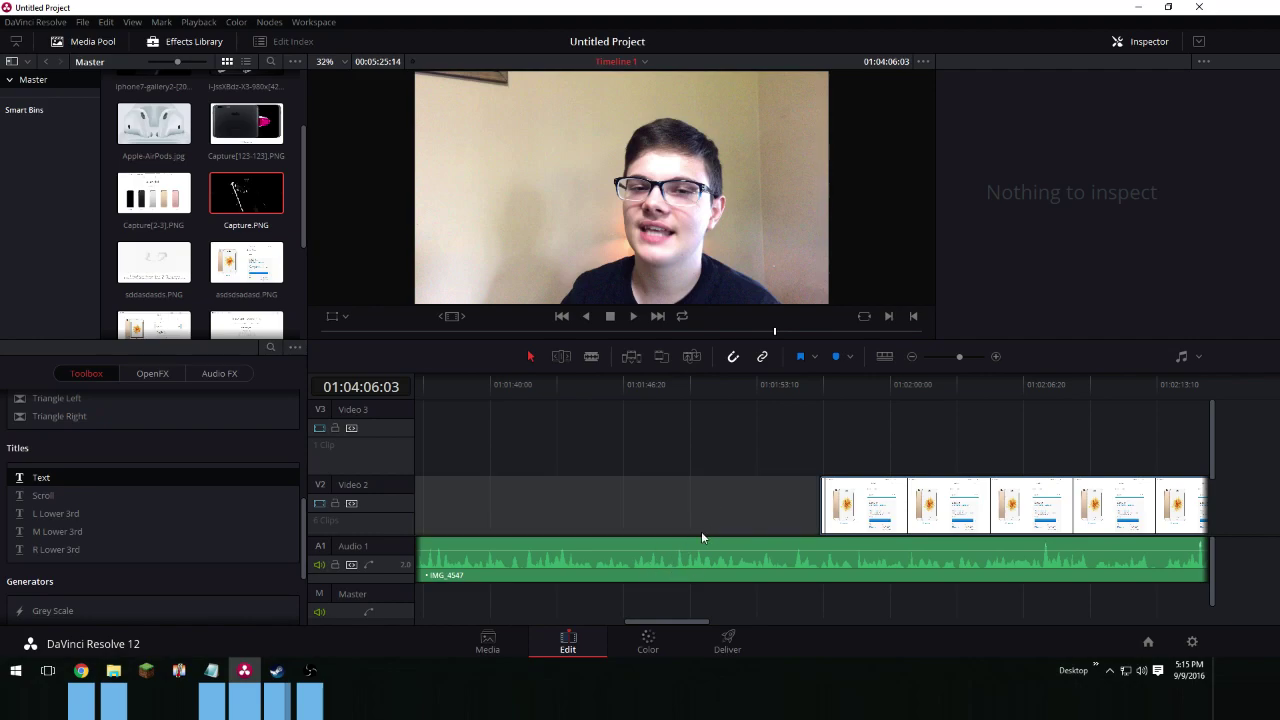
pyautogui.moveTo(700, 623); pyautogui.dragTo(745, 632)
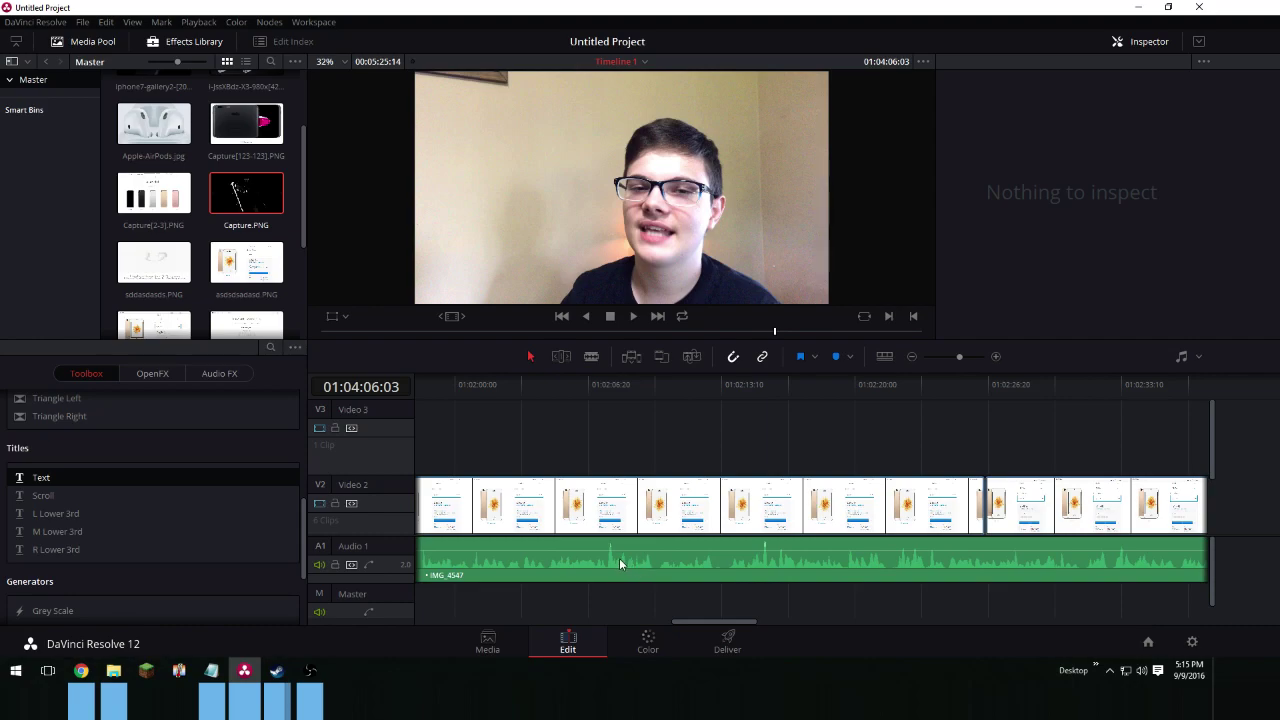
pyautogui.click(689, 517)
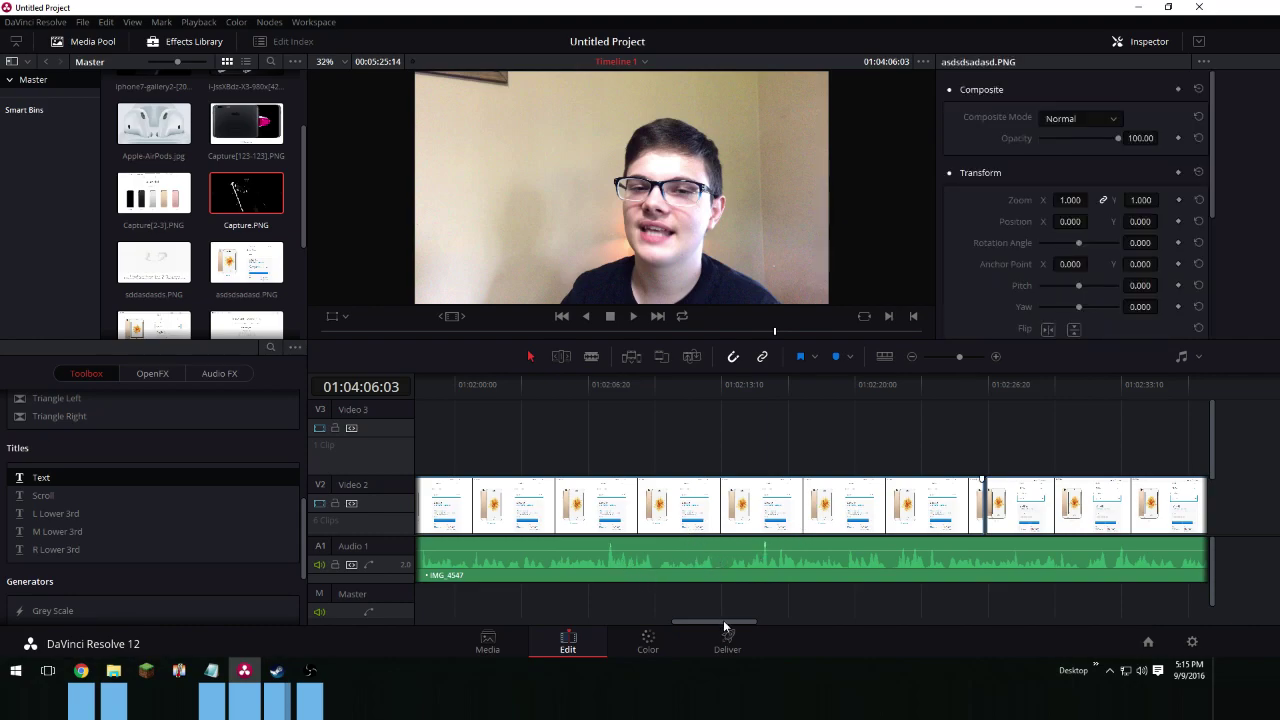
pyautogui.moveTo(723, 620); pyautogui.dragTo(460, 601)
pyautogui.scroll(-4, 1042, 225)
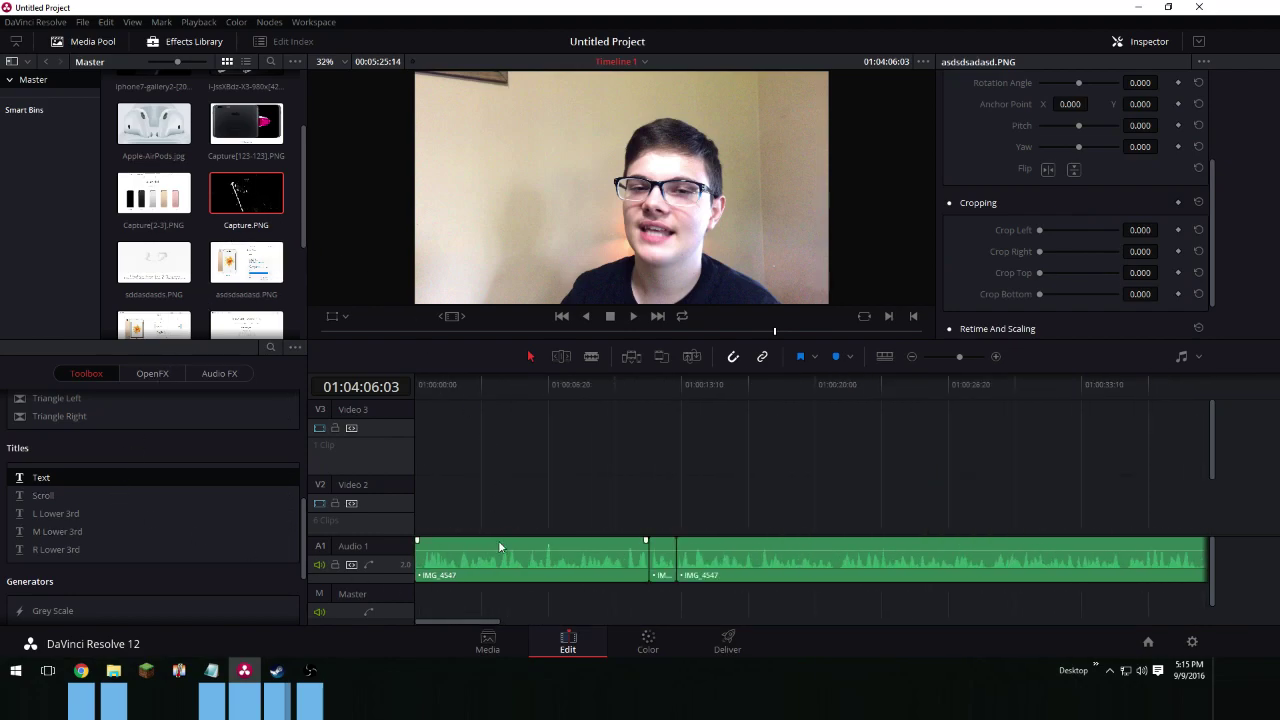
# Step: Blade-split the IMG_4547 audio near its start and delete the short piece
pyautogui.click(592, 357)
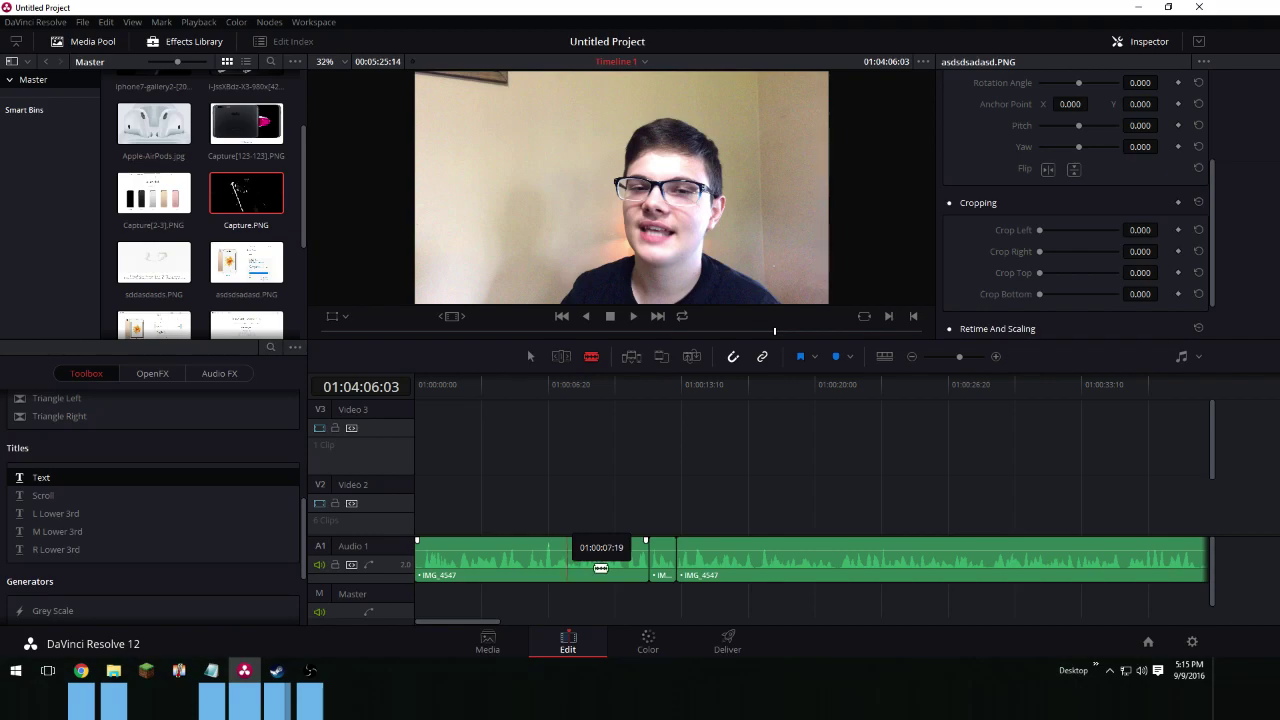
pyautogui.click(571, 560)
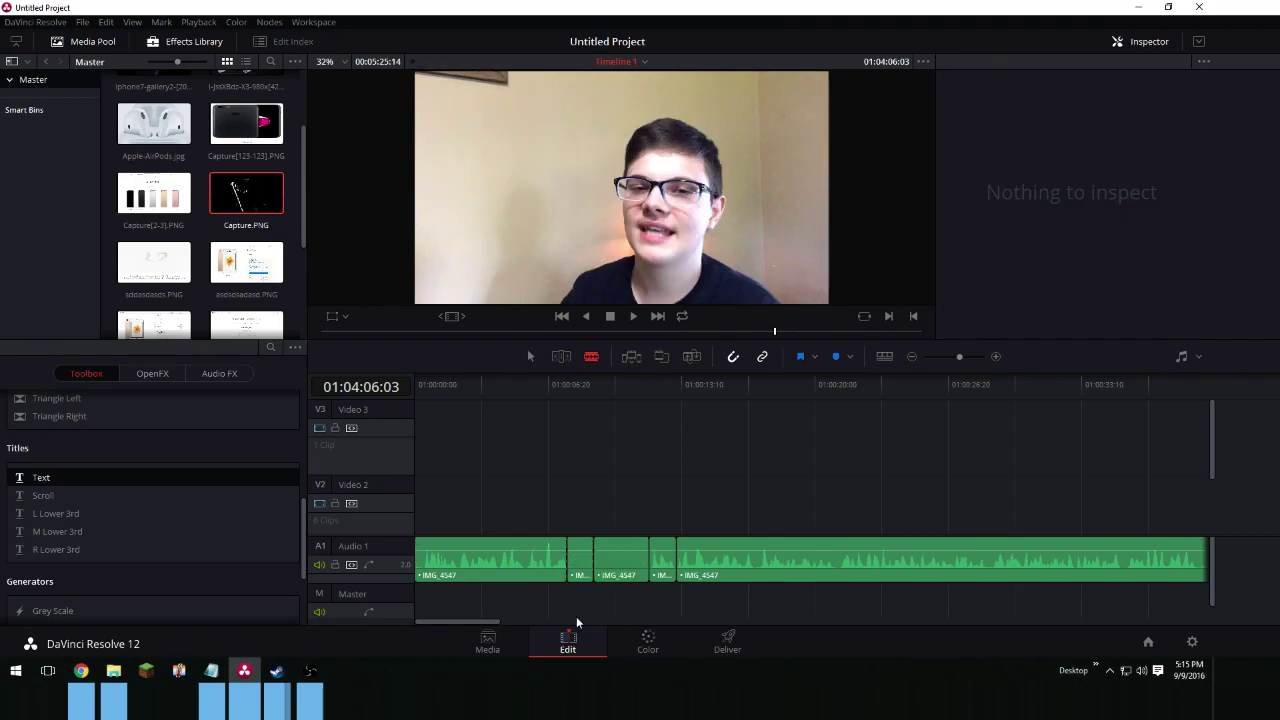
pyautogui.rightClick(587, 558)
pyautogui.click(603, 292)
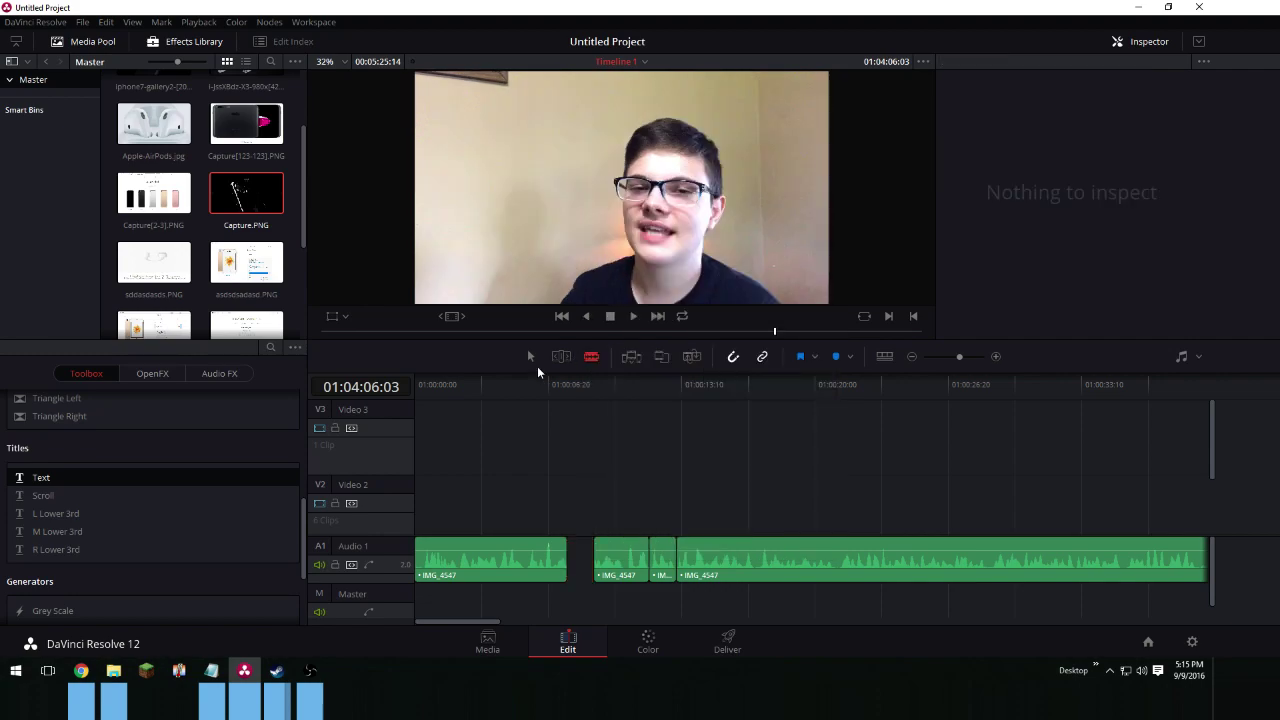
# Step: Slide the remaining audio piece left with the Selection tool to close the gap
pyautogui.click(530, 357)
pyautogui.moveTo(617, 566)
pyautogui.mouseDown()
pyautogui.moveTo(591, 566)
pyautogui.moveTo(623, 560)
pyautogui.mouseUp()
pyautogui.click(724, 558)
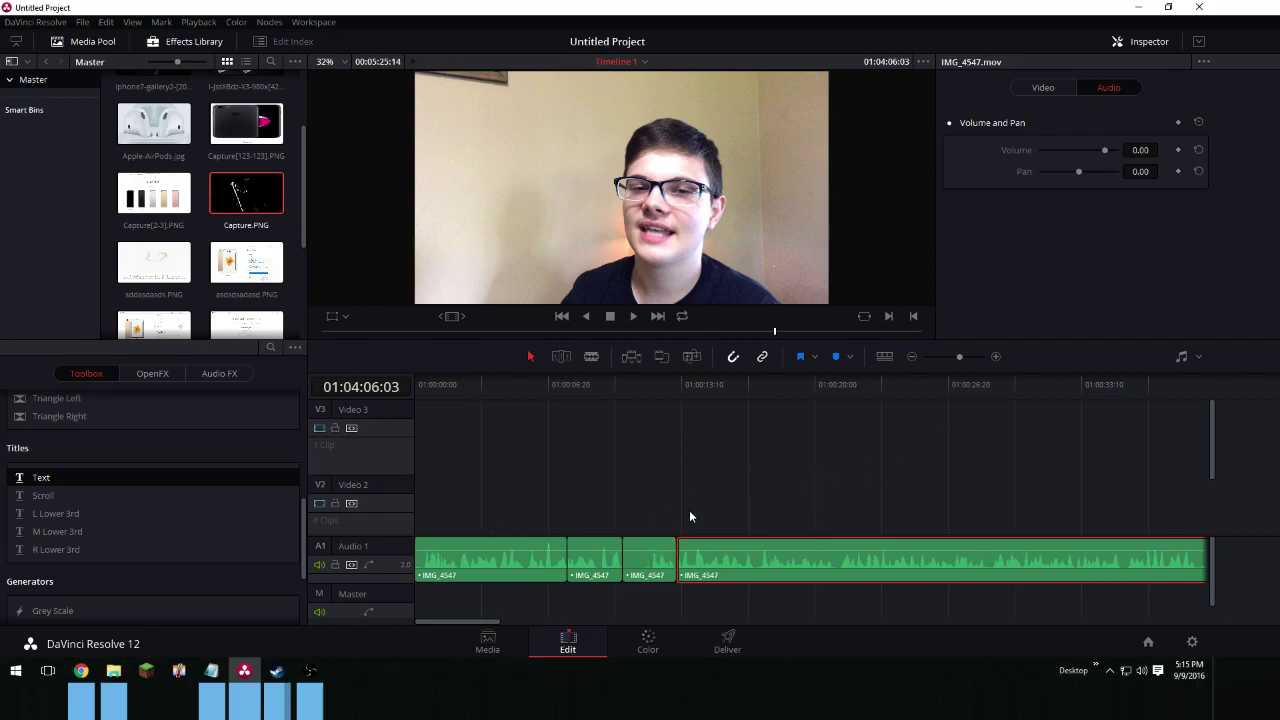
# Step: Drop Capture.PNG on Video 2 above the first audio clip, lengthen it, and move it to Video 3
pyautogui.moveTo(233, 193); pyautogui.dragTo(497, 519)
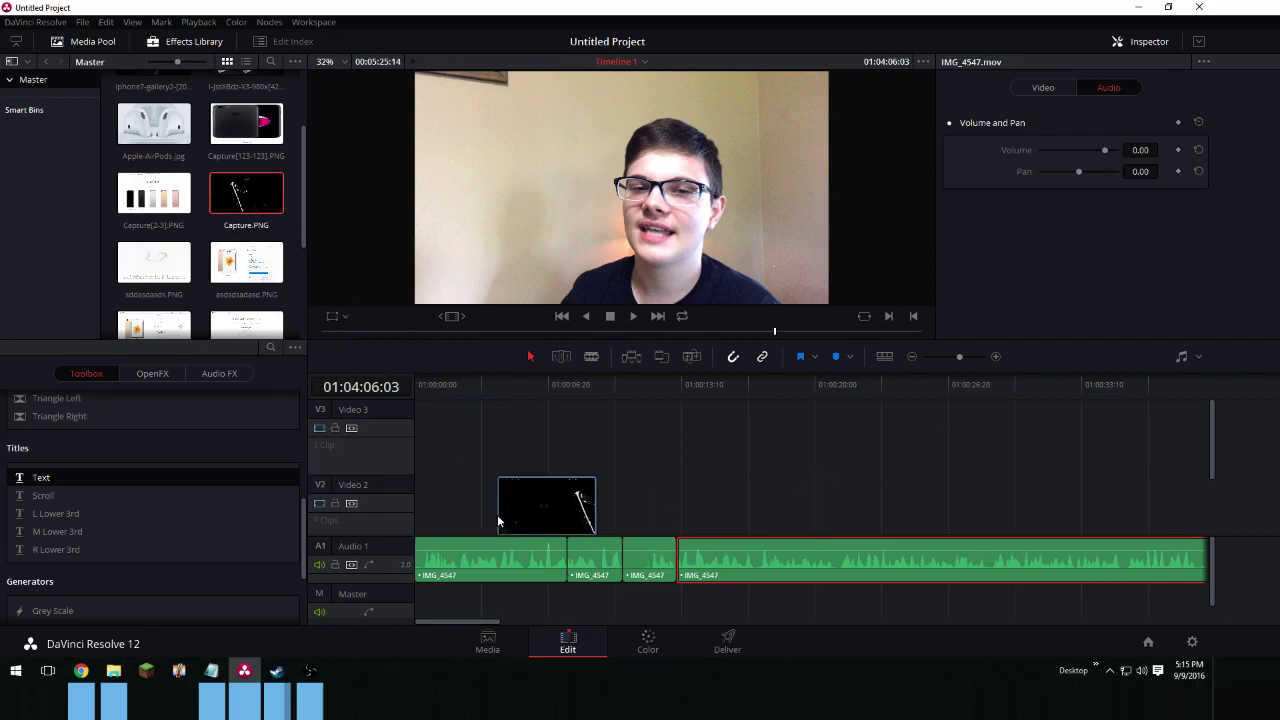
pyautogui.moveTo(596, 505); pyautogui.dragTo(640, 505)
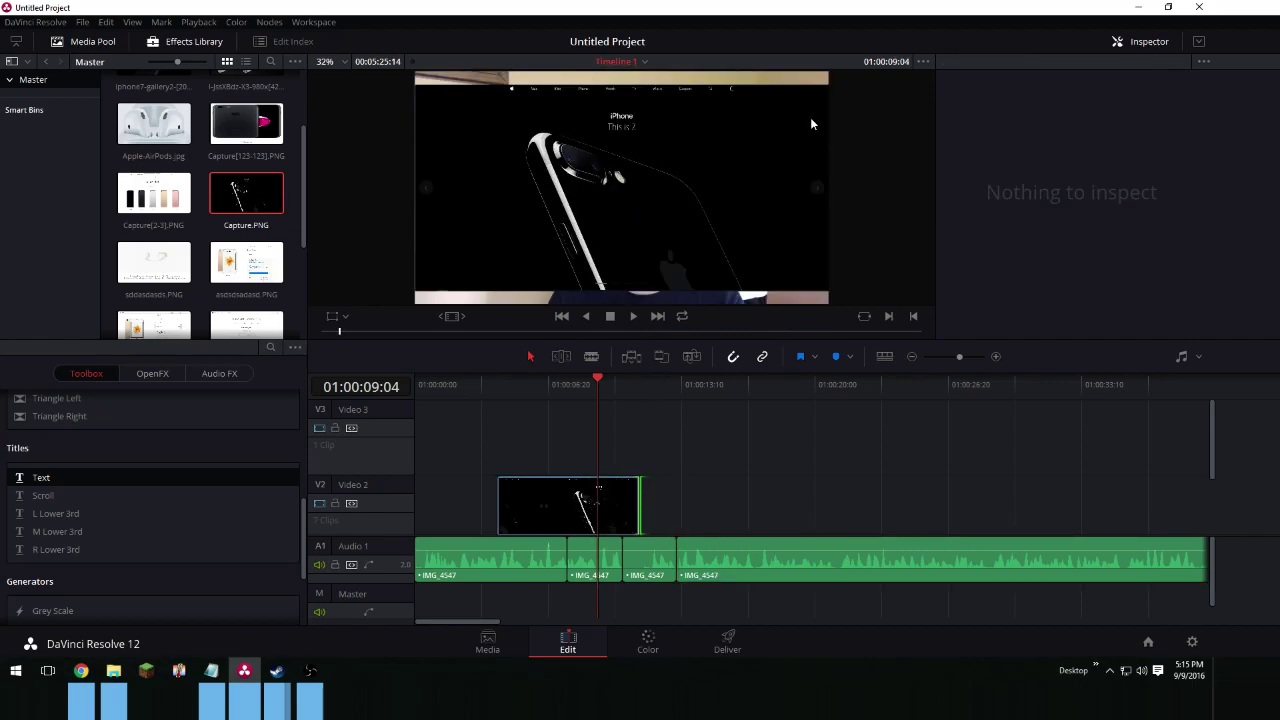
pyautogui.moveTo(597, 380); pyautogui.dragTo(736, 460)
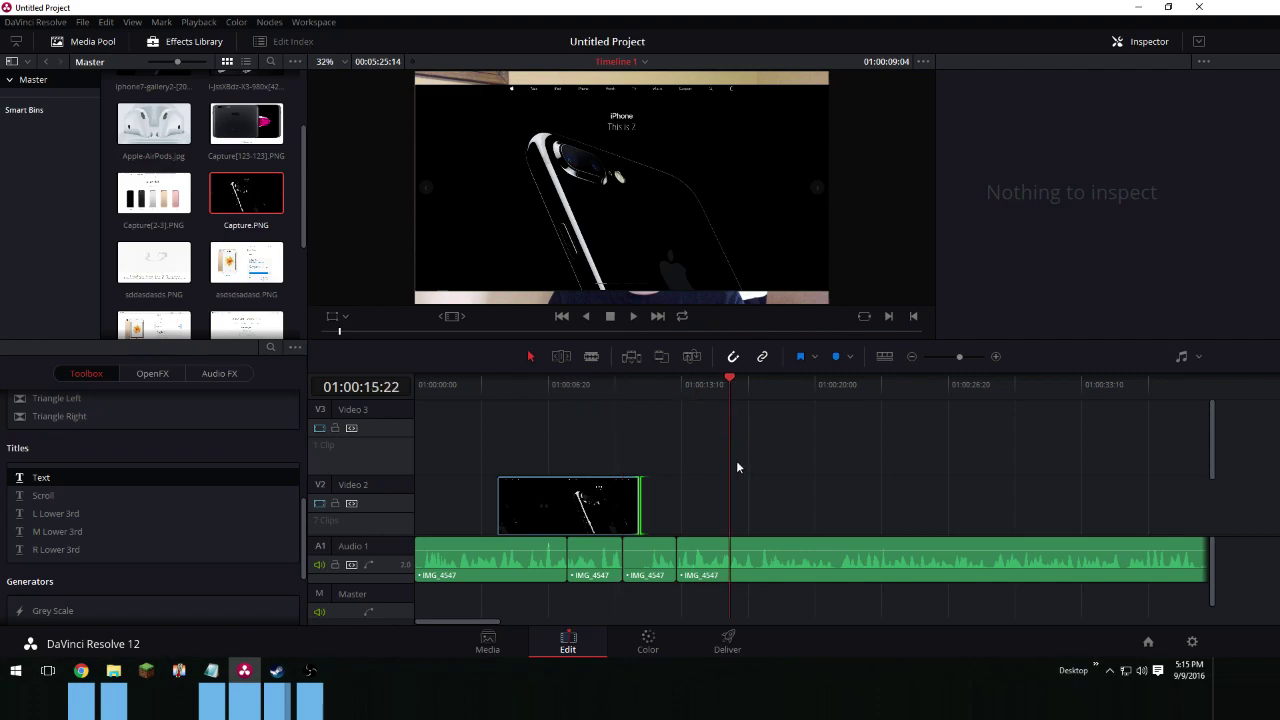
pyautogui.click(770, 490)
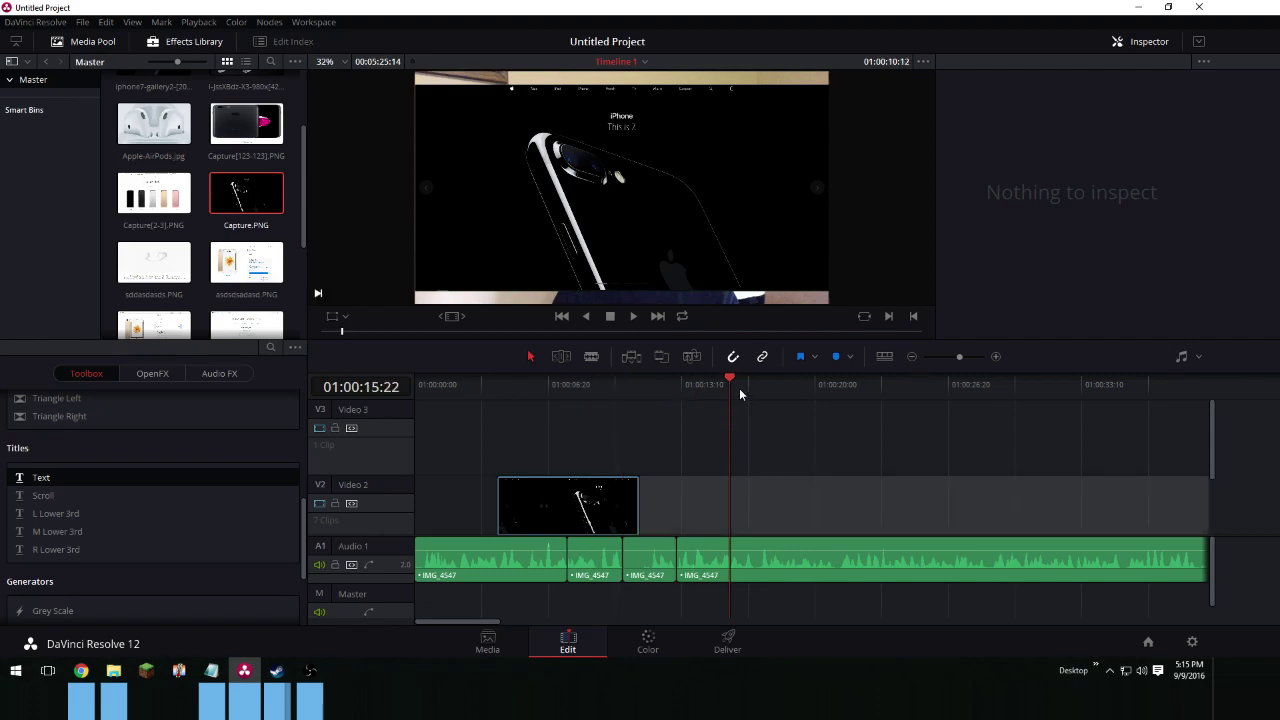
pyautogui.moveTo(739, 388); pyautogui.dragTo(567, 400)
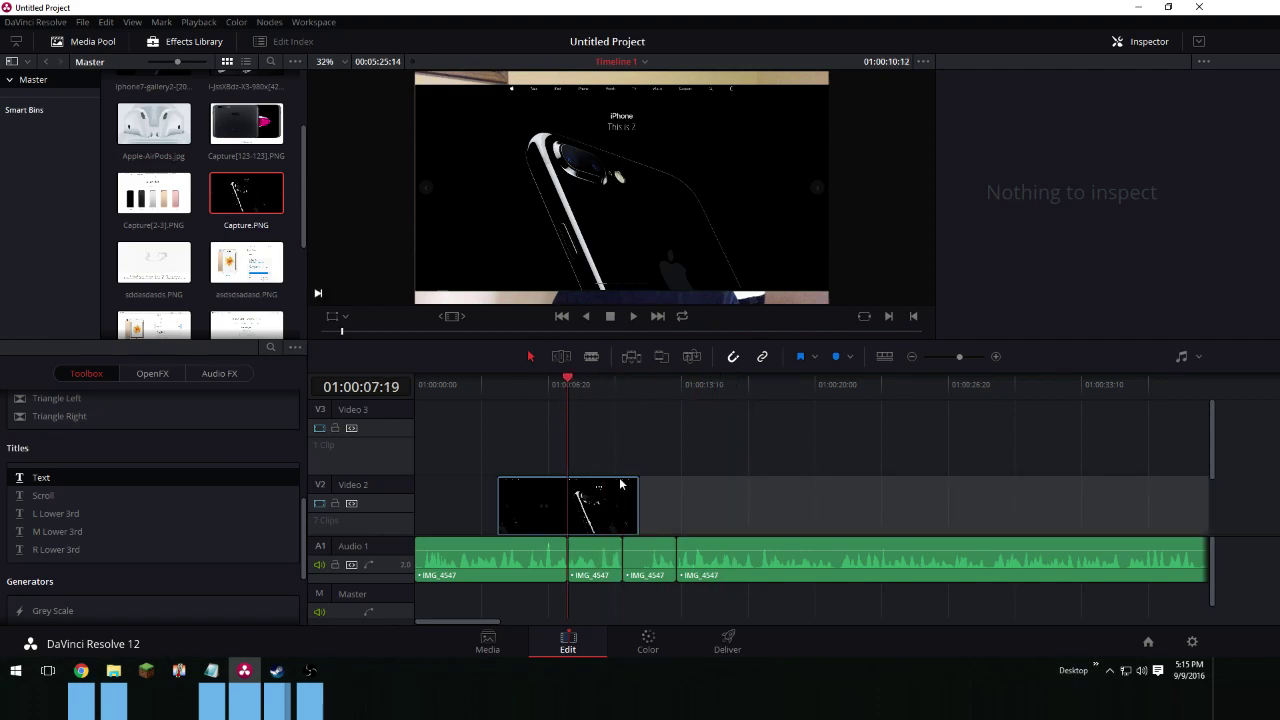
pyautogui.moveTo(620, 484); pyautogui.dragTo(622, 441)
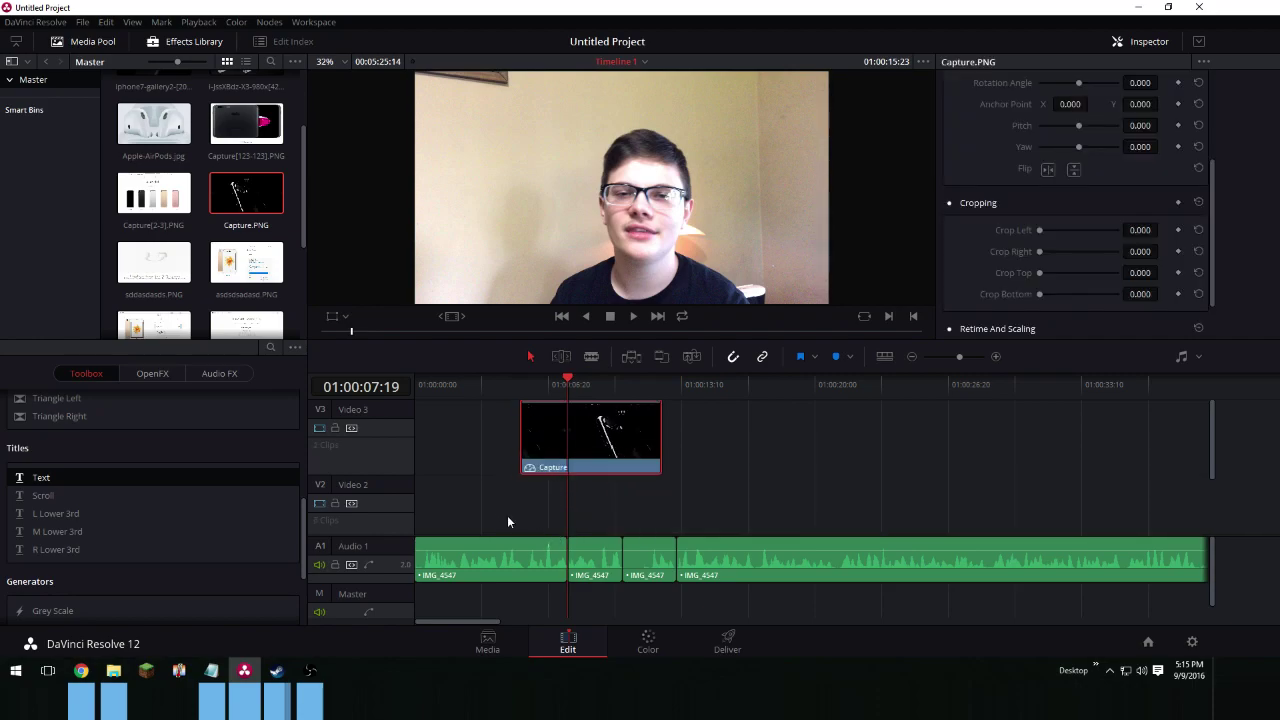
# Step: Go to the Color page and drag node 01 further right in the Nodes panel
pyautogui.click(675, 647)
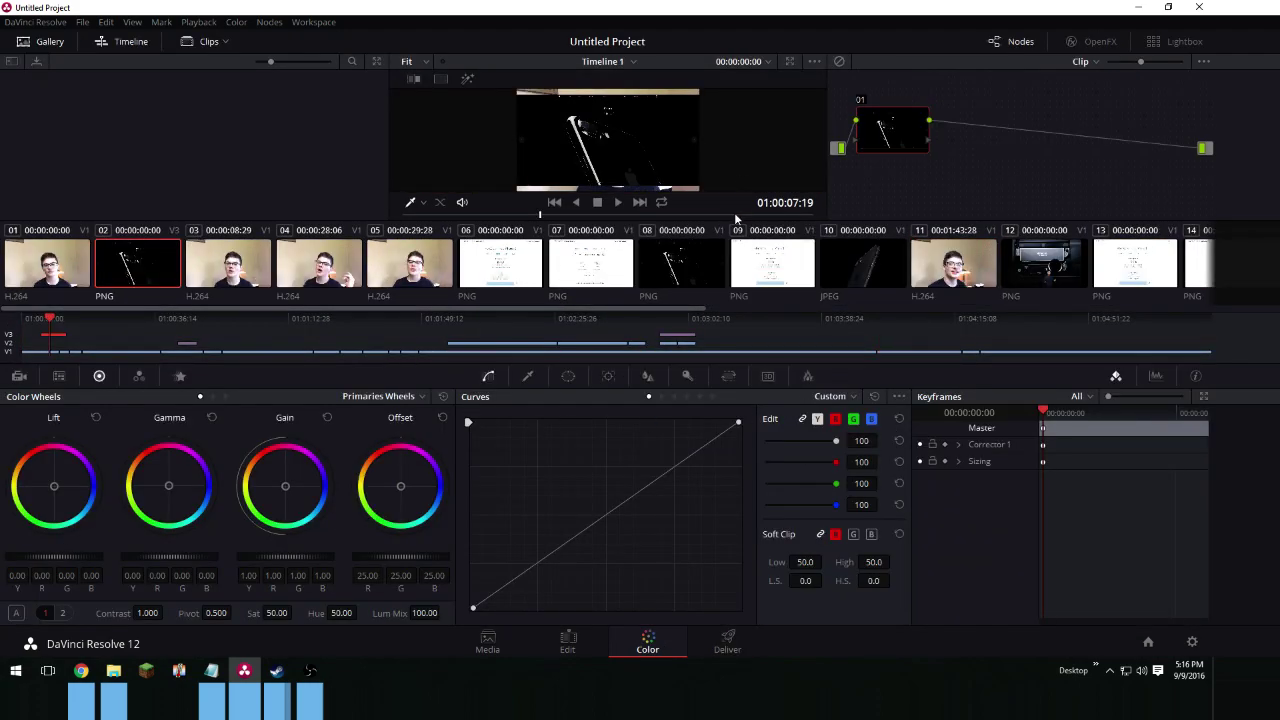
pyautogui.moveTo(885, 150); pyautogui.dragTo(1060, 168)
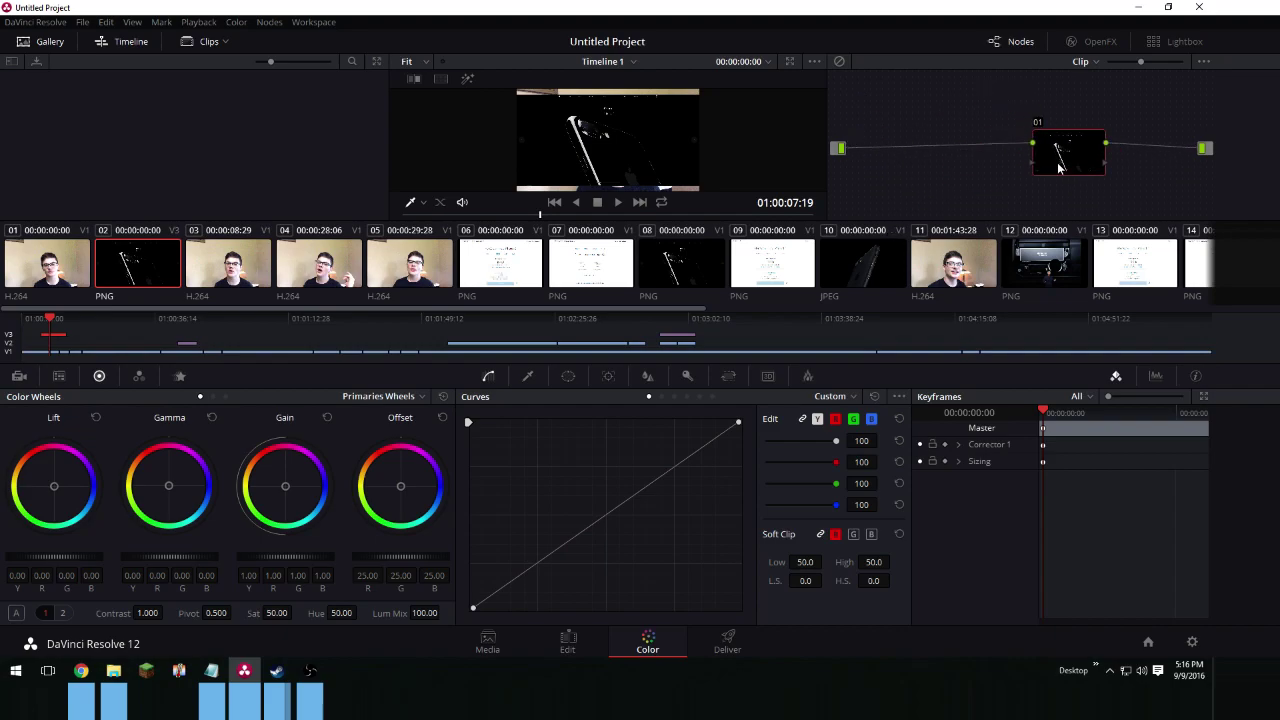
# Step: Look over the Deliver page, then return to the Media page and restore the window from maximized
pyautogui.click(727, 645)
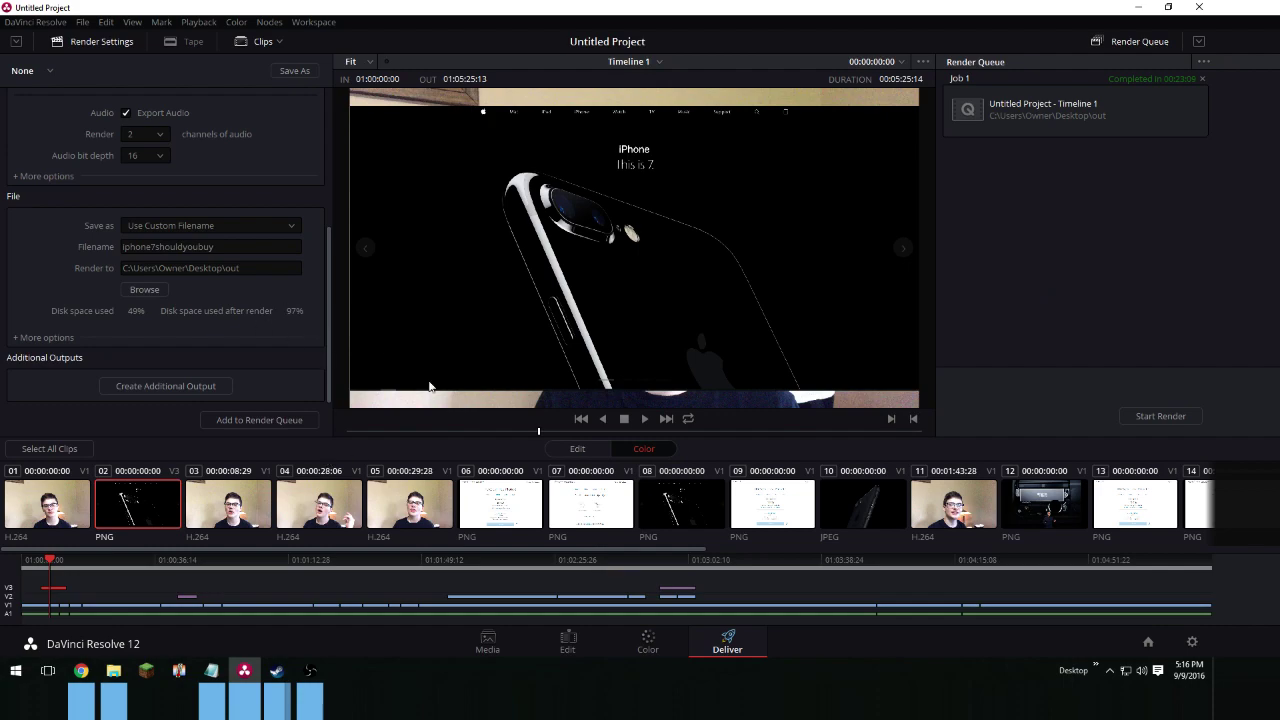
pyautogui.scroll(5, 201, 217)
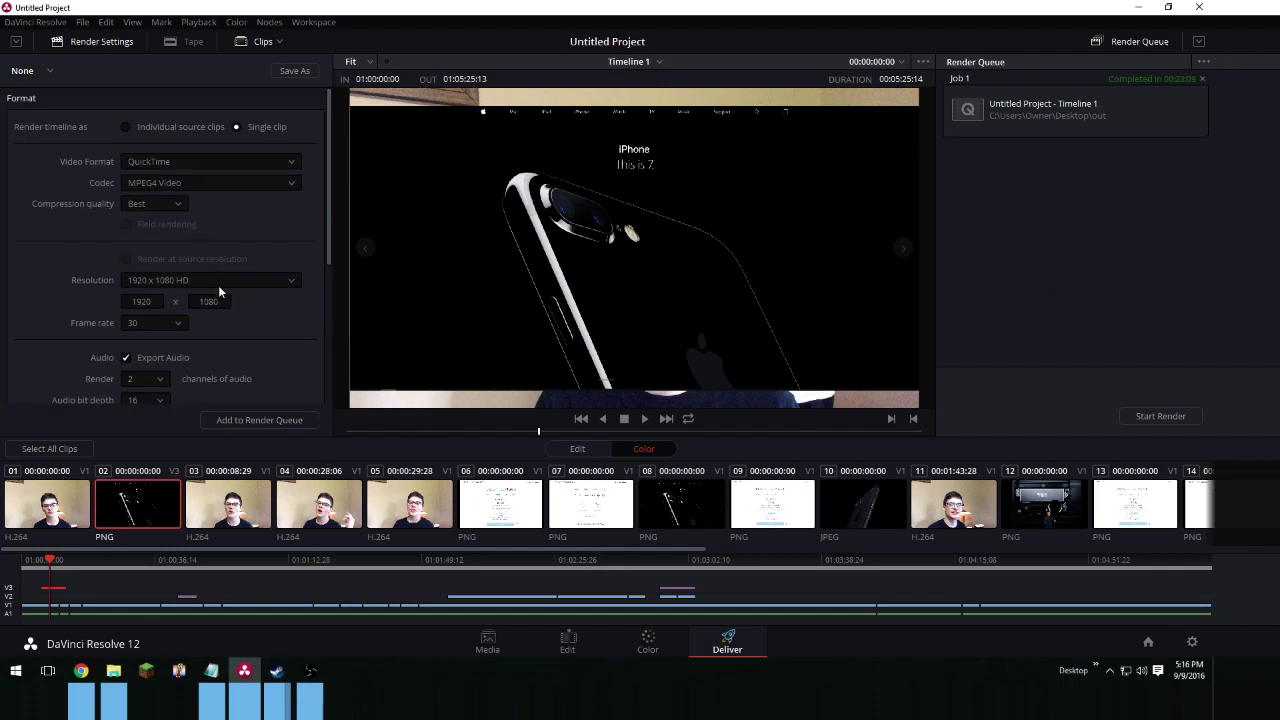
pyautogui.scroll(-6, 211, 279)
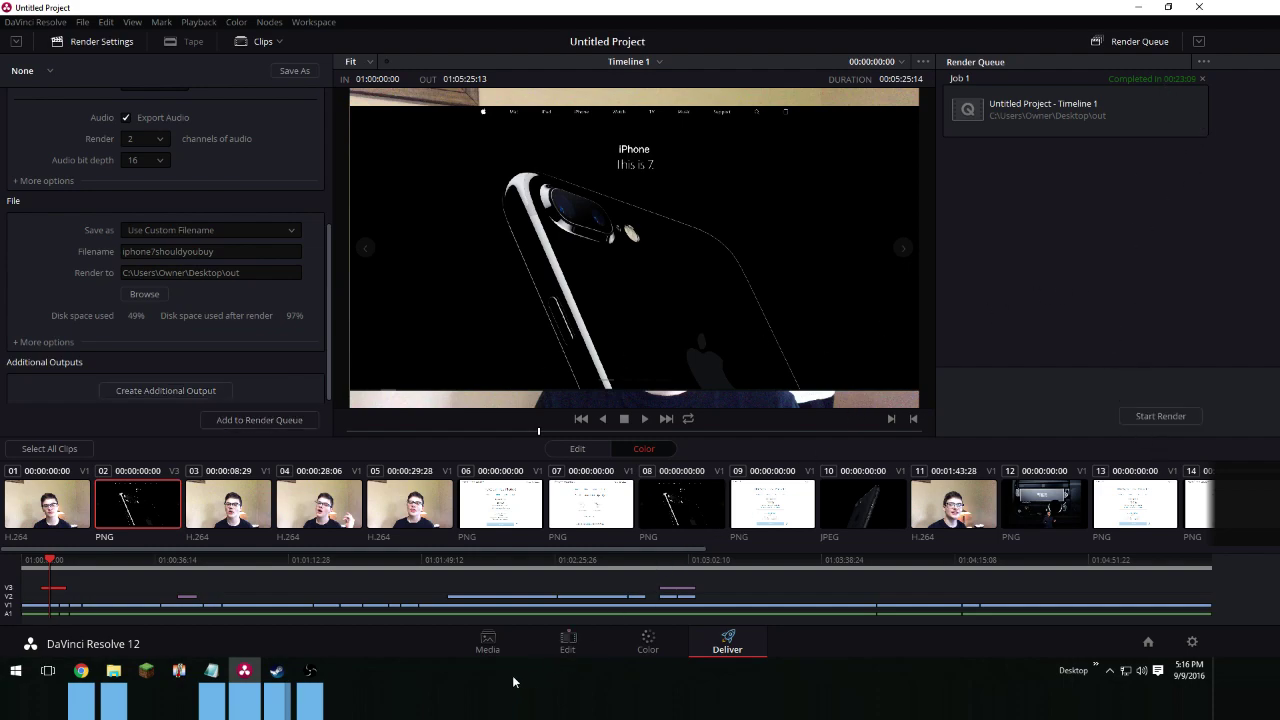
pyautogui.click(490, 645)
pyautogui.doubleClick(780, 7)
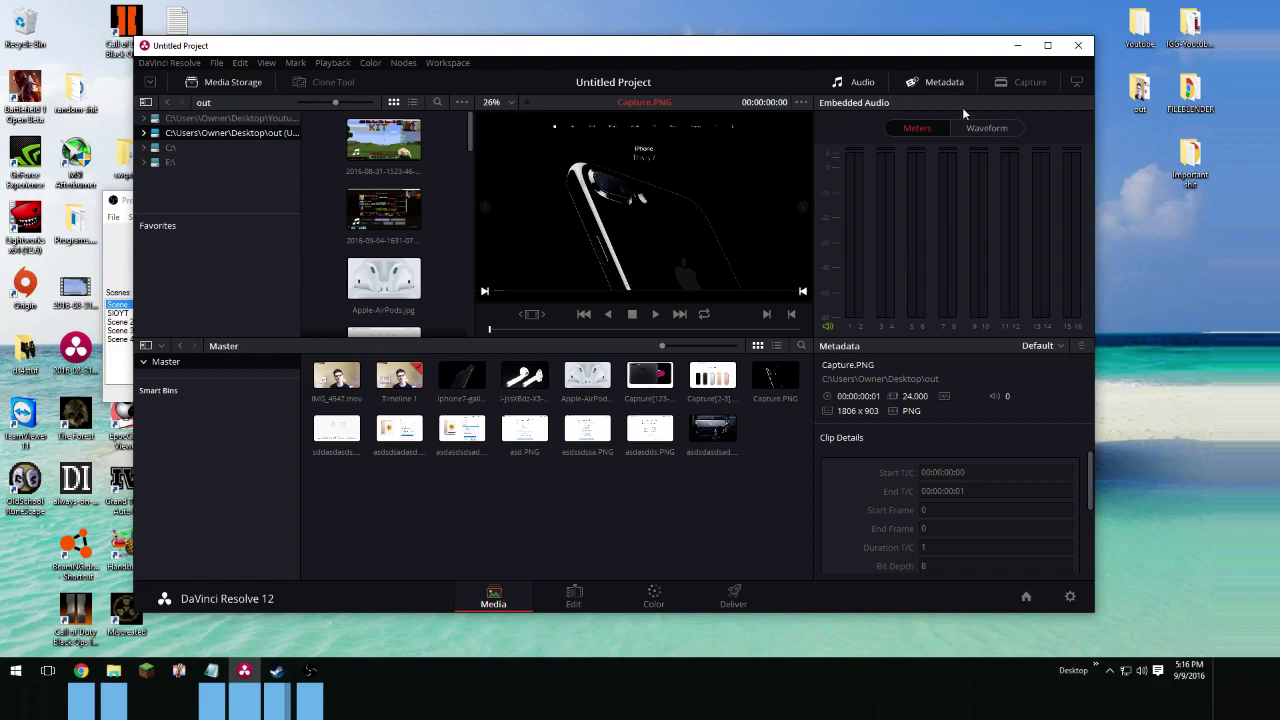
pyautogui.click(1183, 100)
pyautogui.doubleClick(1183, 100)
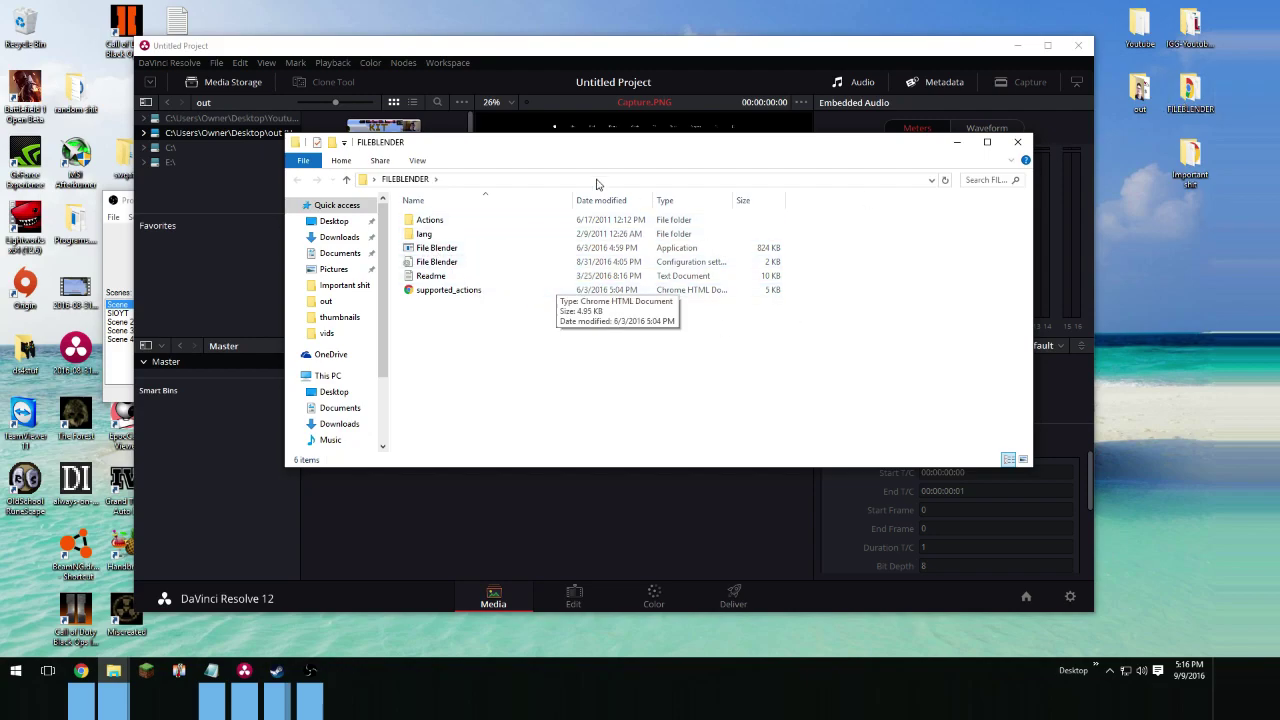
pyautogui.click(1017, 147)
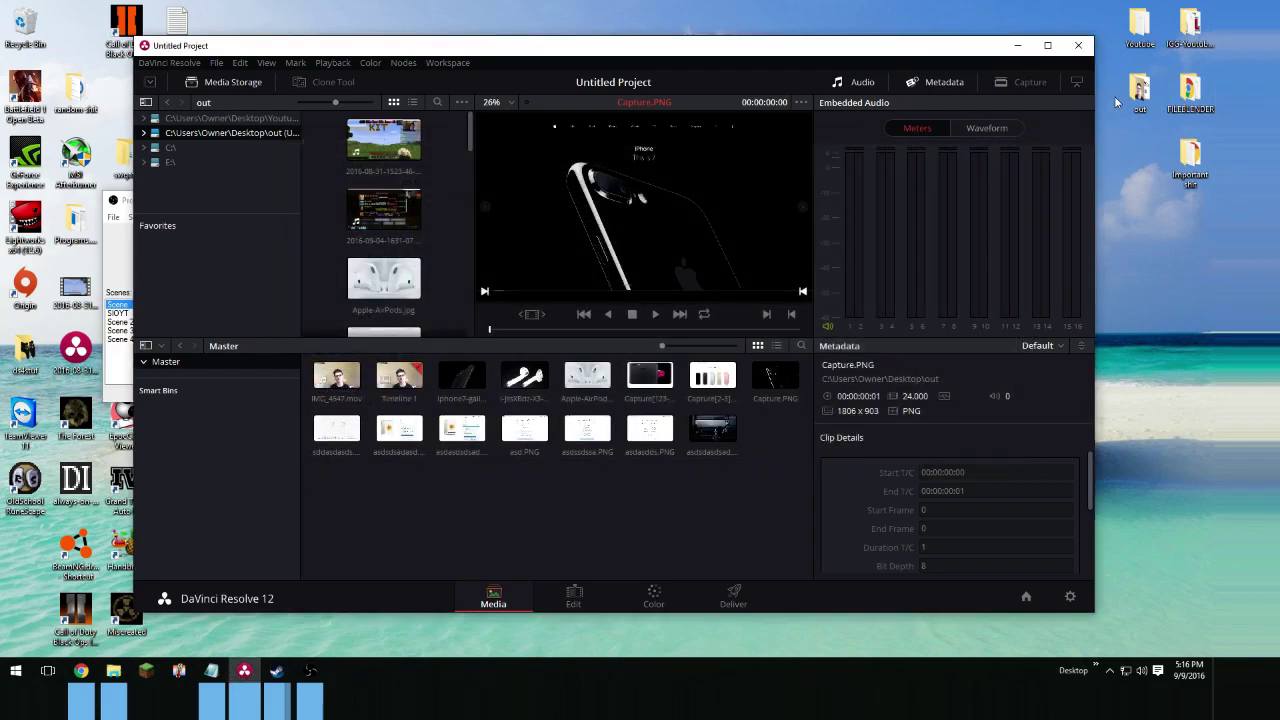
pyautogui.doubleClick(1140, 90)
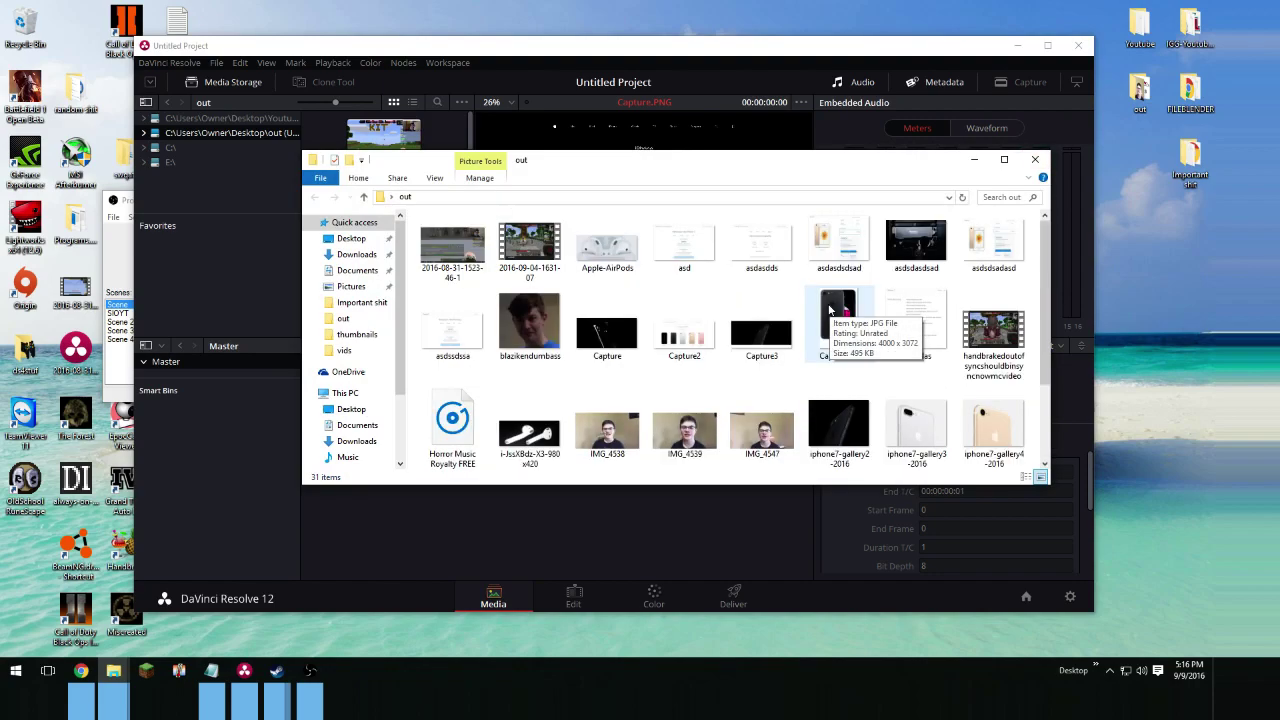
pyautogui.scroll(-2, 868, 290)
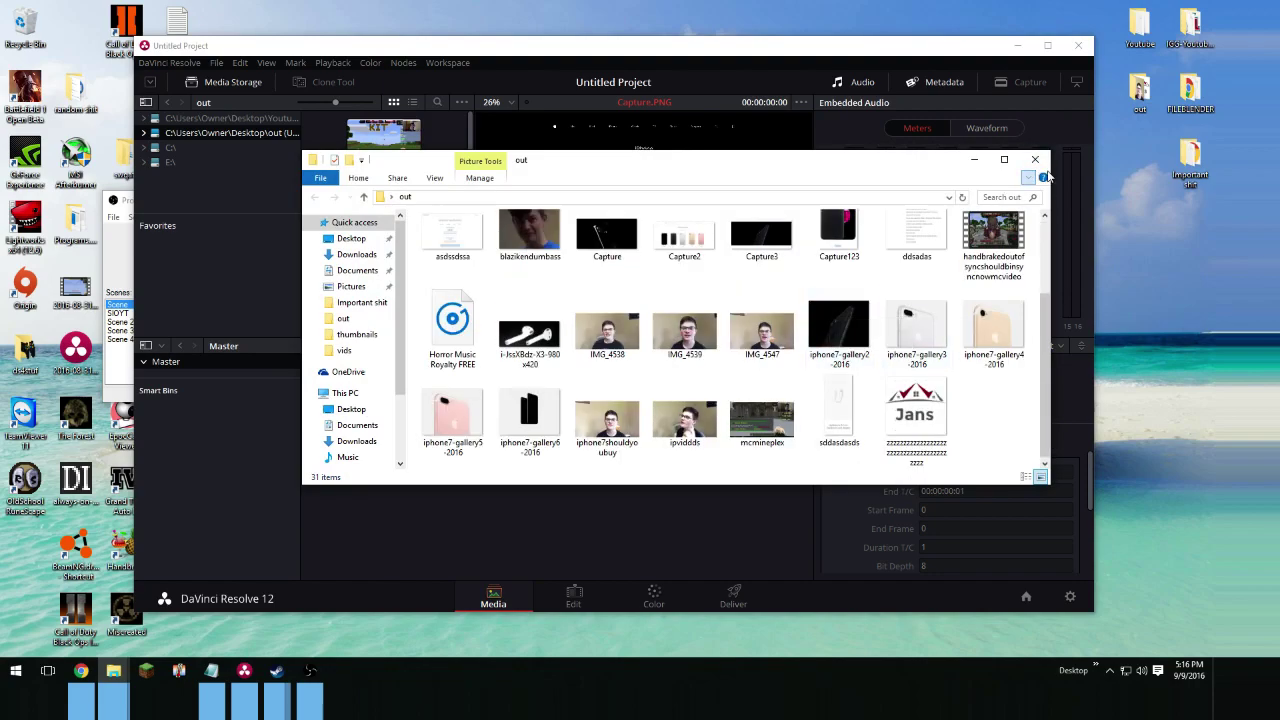
pyautogui.click(1030, 177)
pyautogui.click(1035, 160)
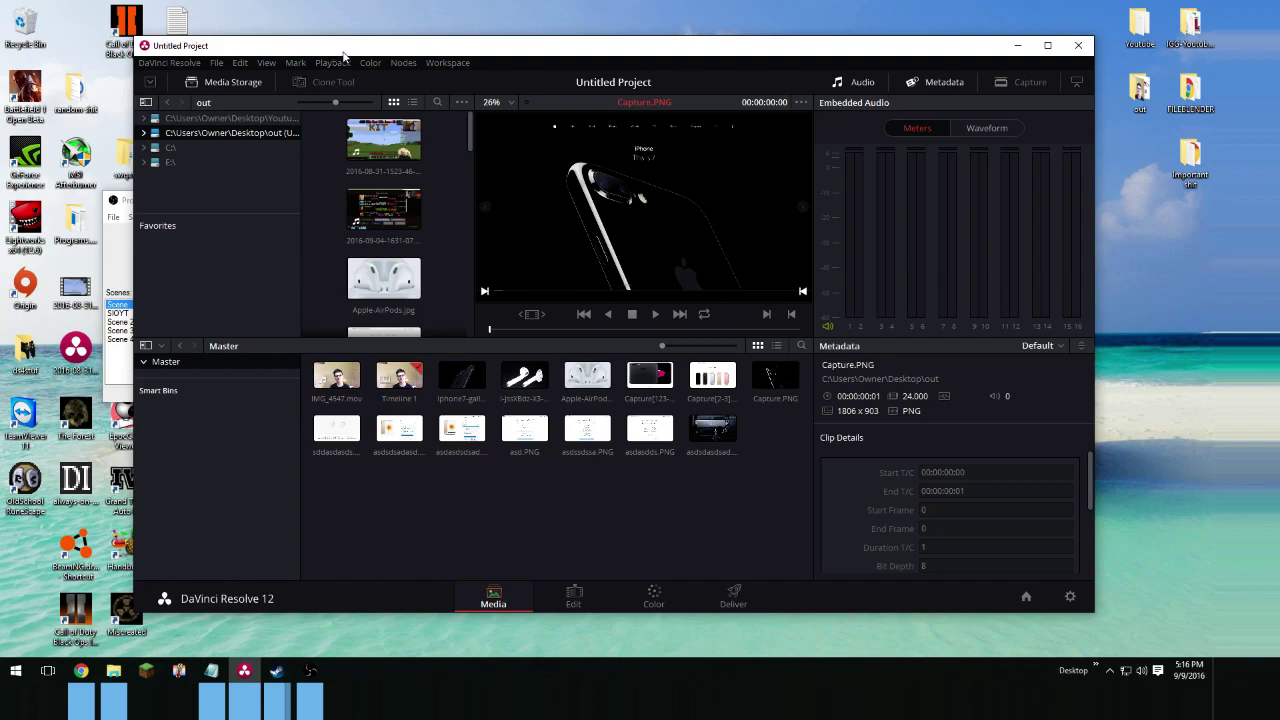
# Step: Move the Handbrake desktop shortcut among the top-right folders, then maximize Resolve again
pyautogui.moveTo(343, 52); pyautogui.dragTo(447, 57)
pyautogui.moveTo(126, 547); pyautogui.dragTo(1222, 556)
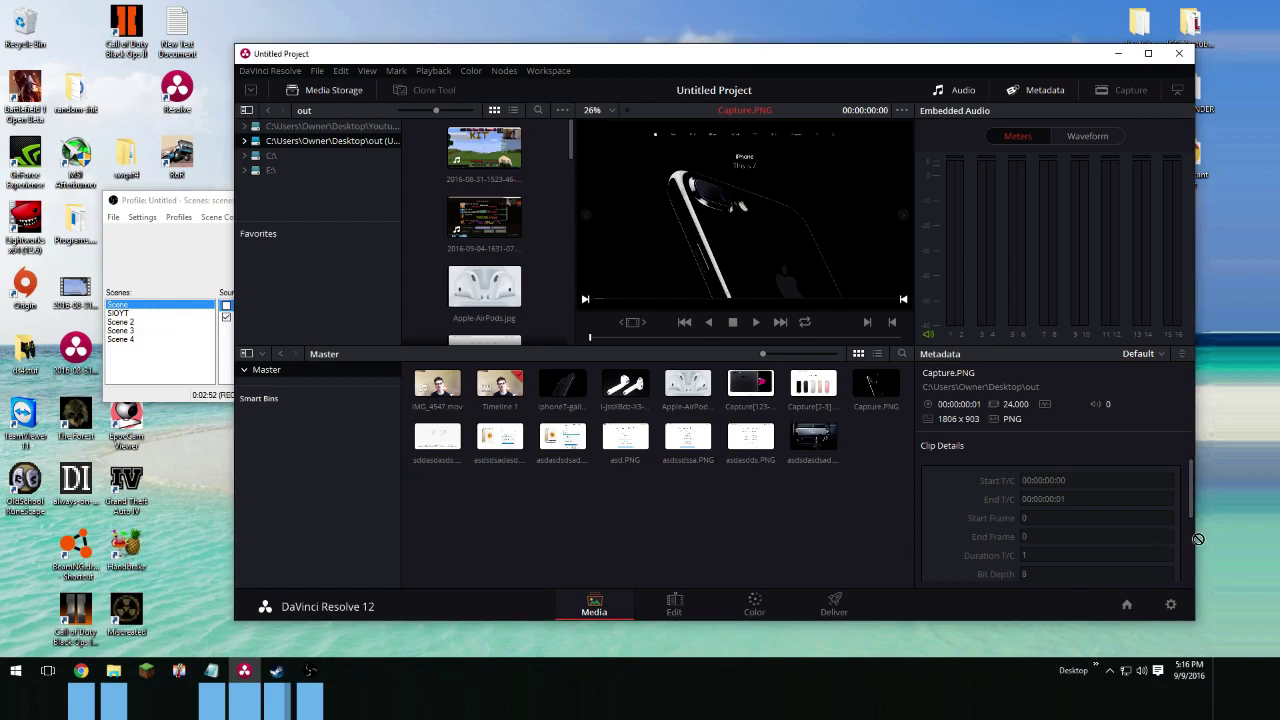
pyautogui.moveTo(873, 58); pyautogui.dragTo(722, 76)
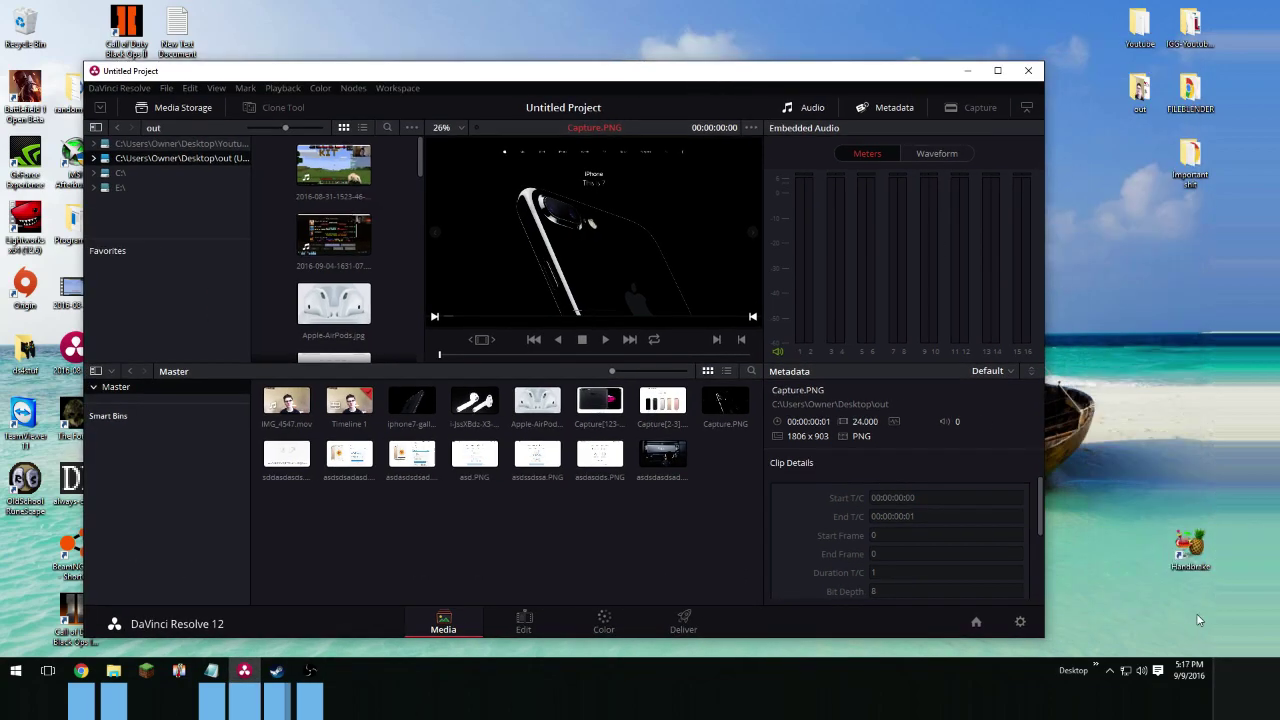
pyautogui.moveTo(1195, 543); pyautogui.dragTo(1145, 155)
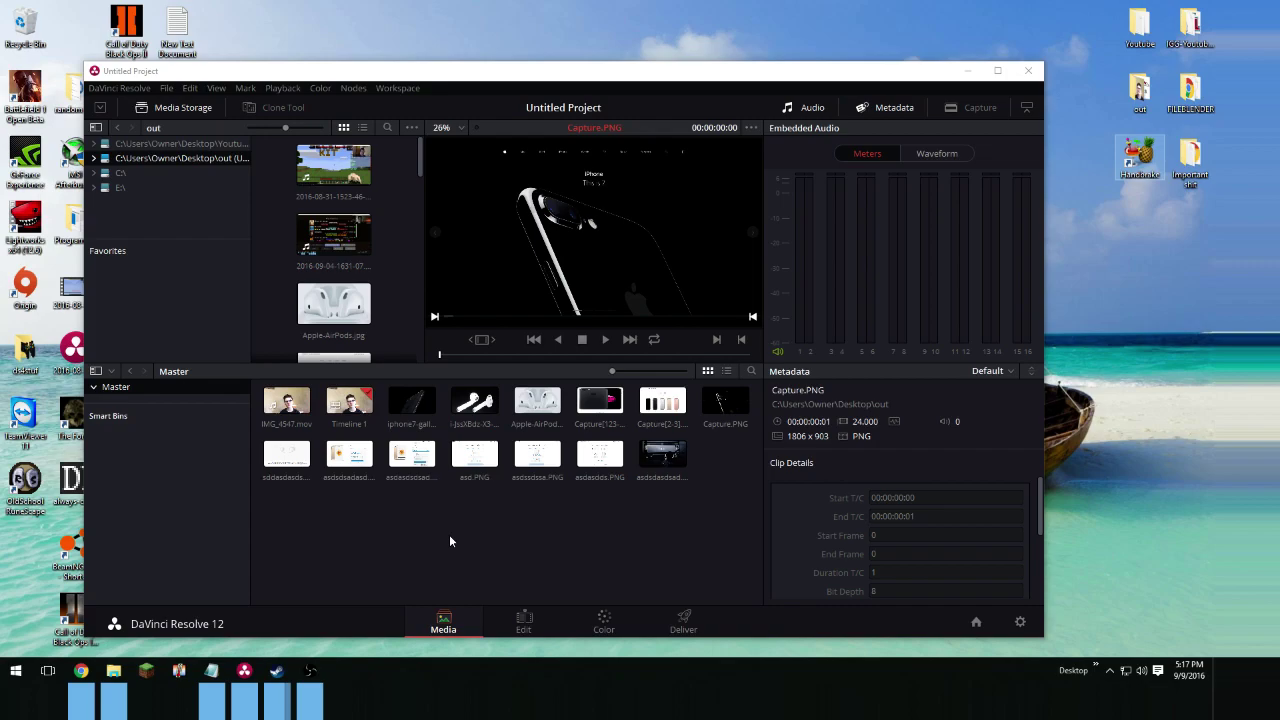
pyautogui.click(997, 71)
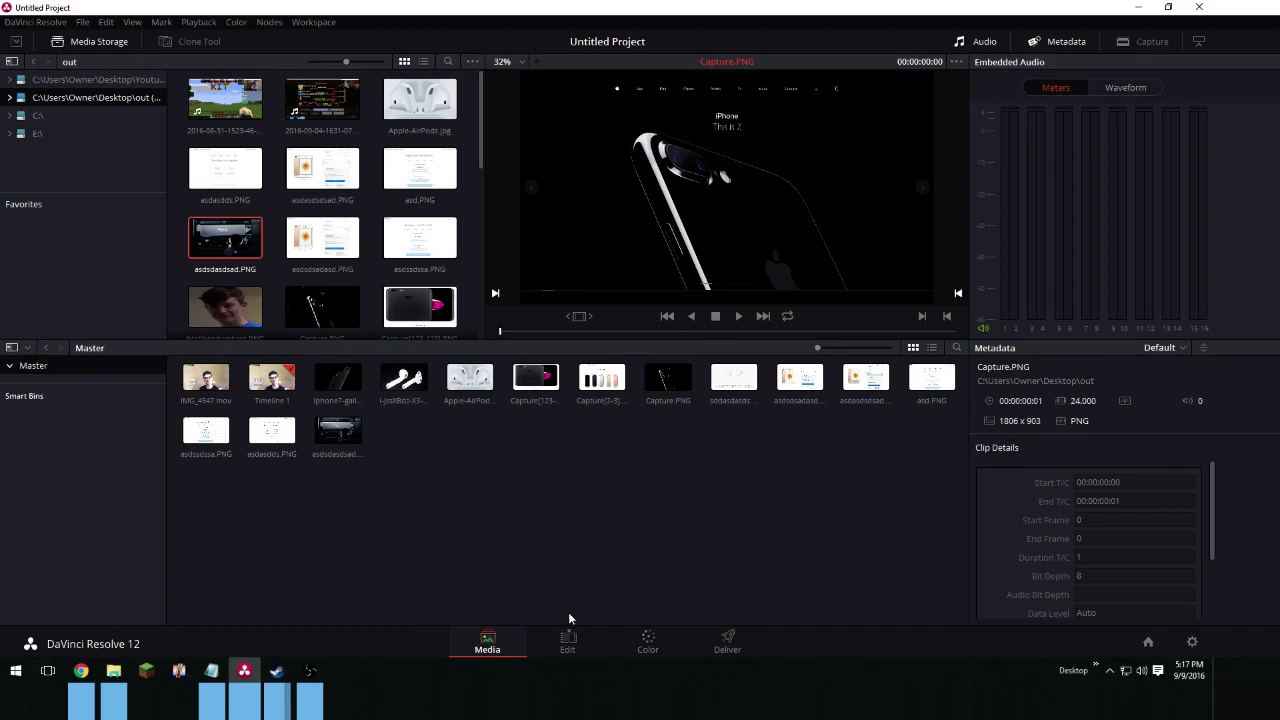
# Step: On the Edit page, pull the first and third IMG_4547 audio pieces' volume down to -96 dB
pyautogui.click(589, 644)
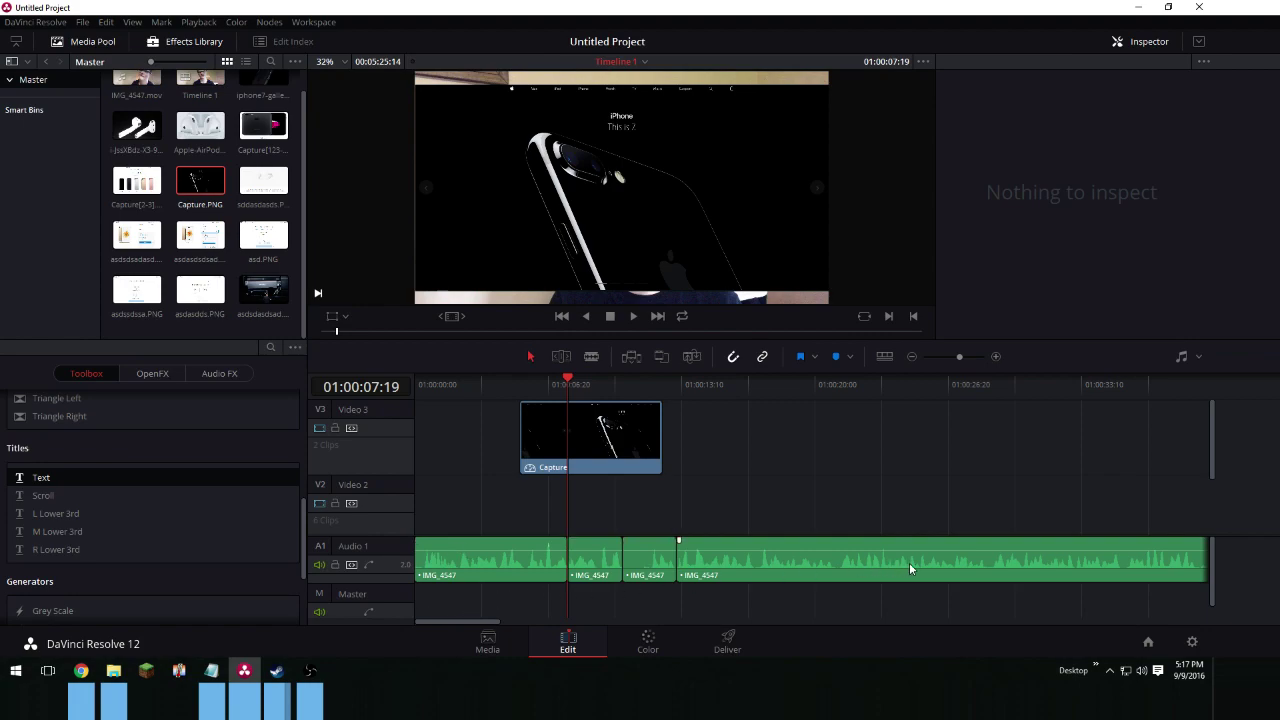
pyautogui.moveTo(461, 545); pyautogui.dragTo(497, 542)
pyautogui.click(657, 553)
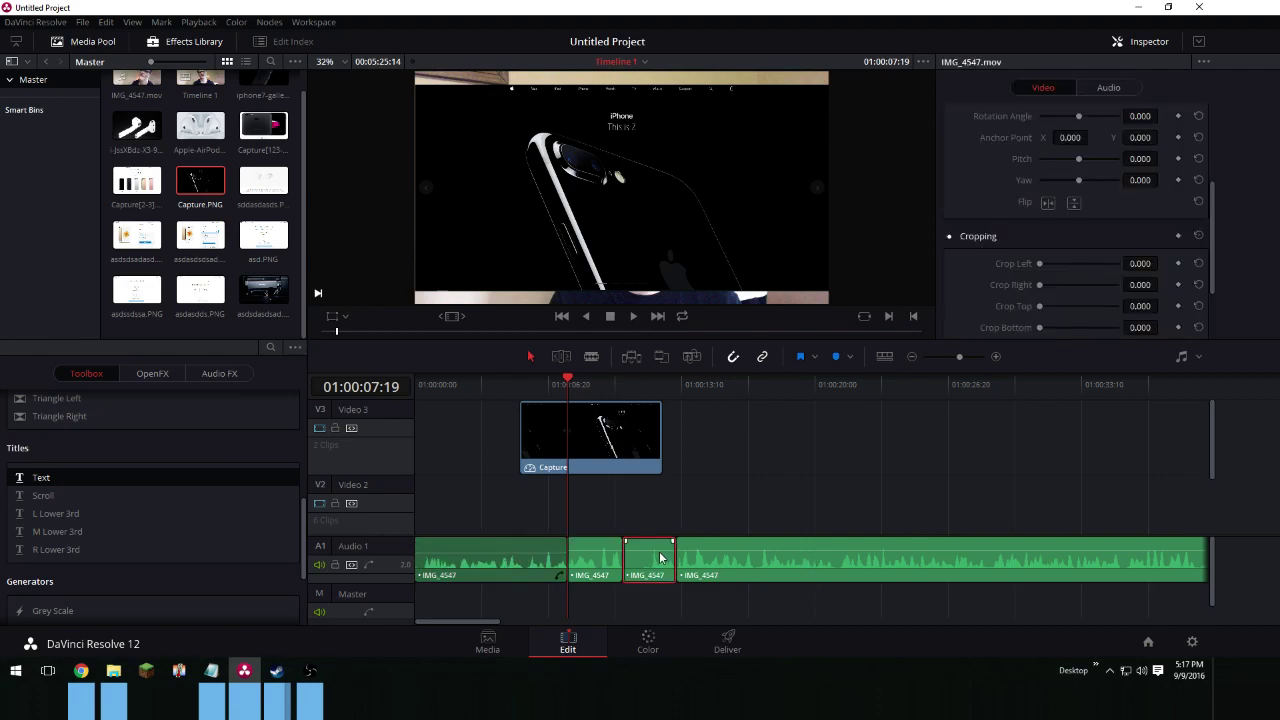
pyautogui.moveTo(652, 541); pyautogui.dragTo(667, 587)
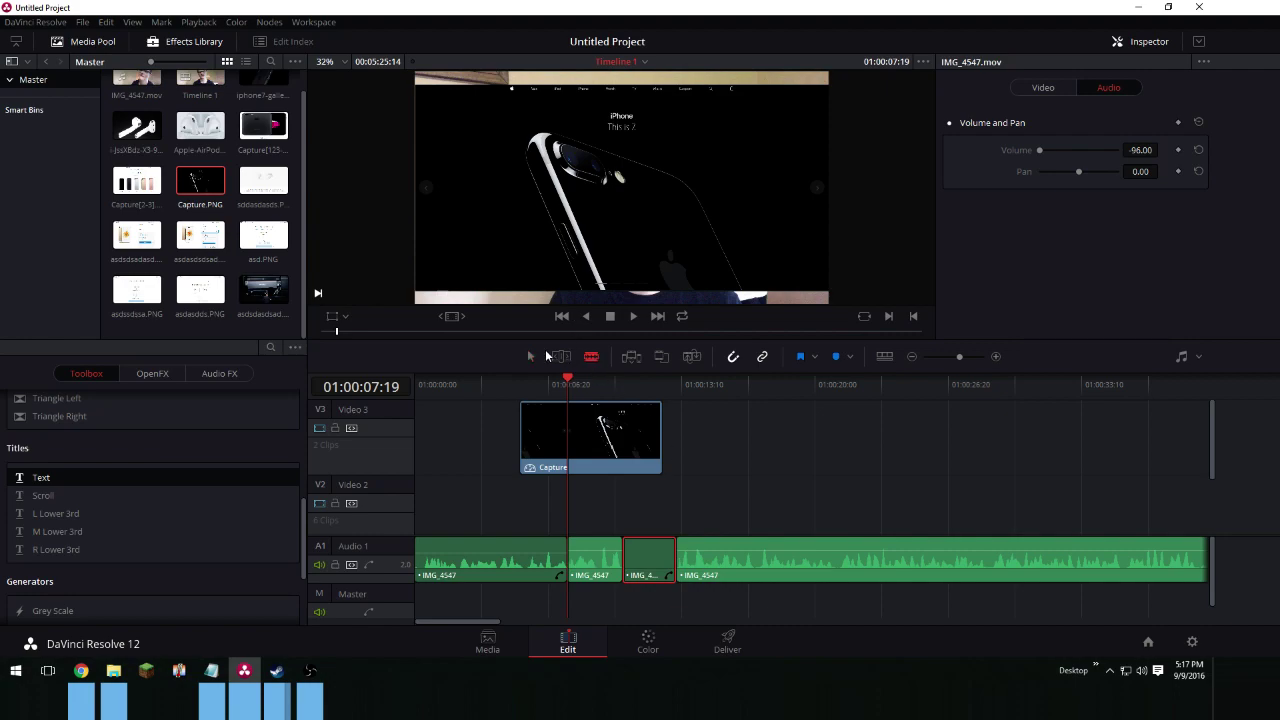
# Step: In Trim Edit Mode, roll both cuts around the muted piece later to shrink it to a sliver
pyautogui.click(561, 357)
pyautogui.moveTo(677, 560); pyautogui.dragTo(922, 561)
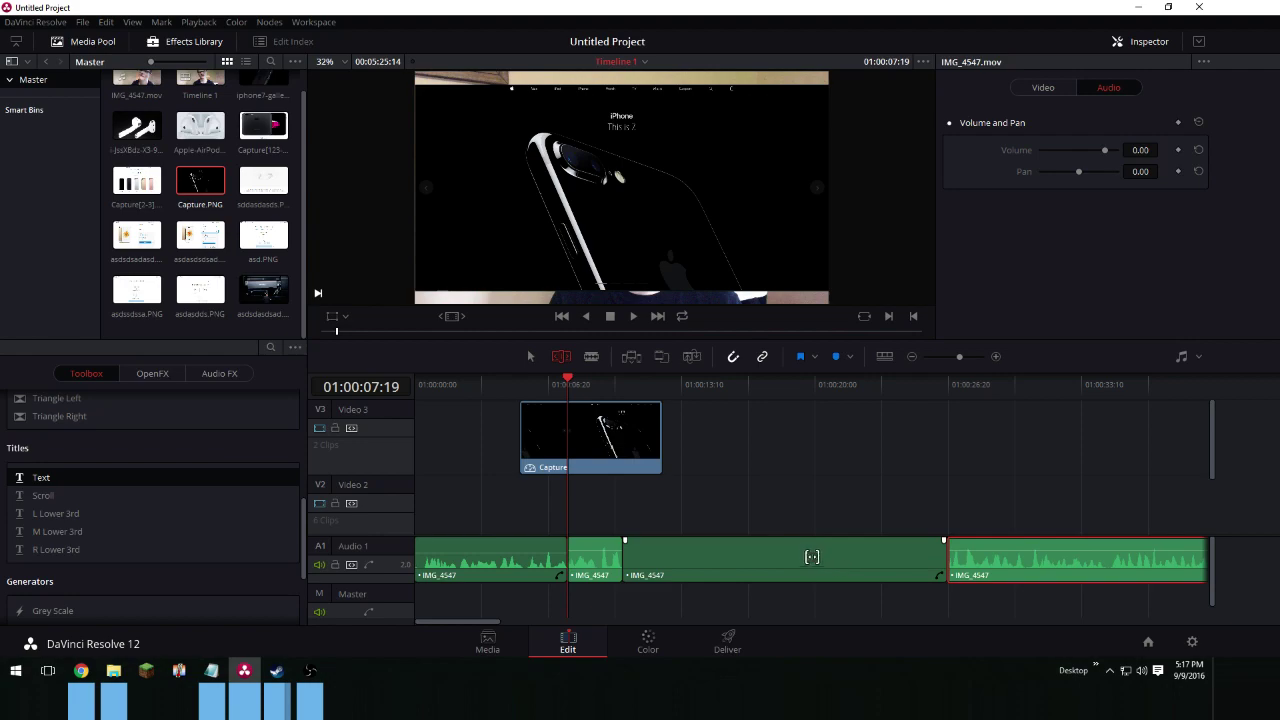
pyautogui.moveTo(634, 553); pyautogui.dragTo(930, 553)
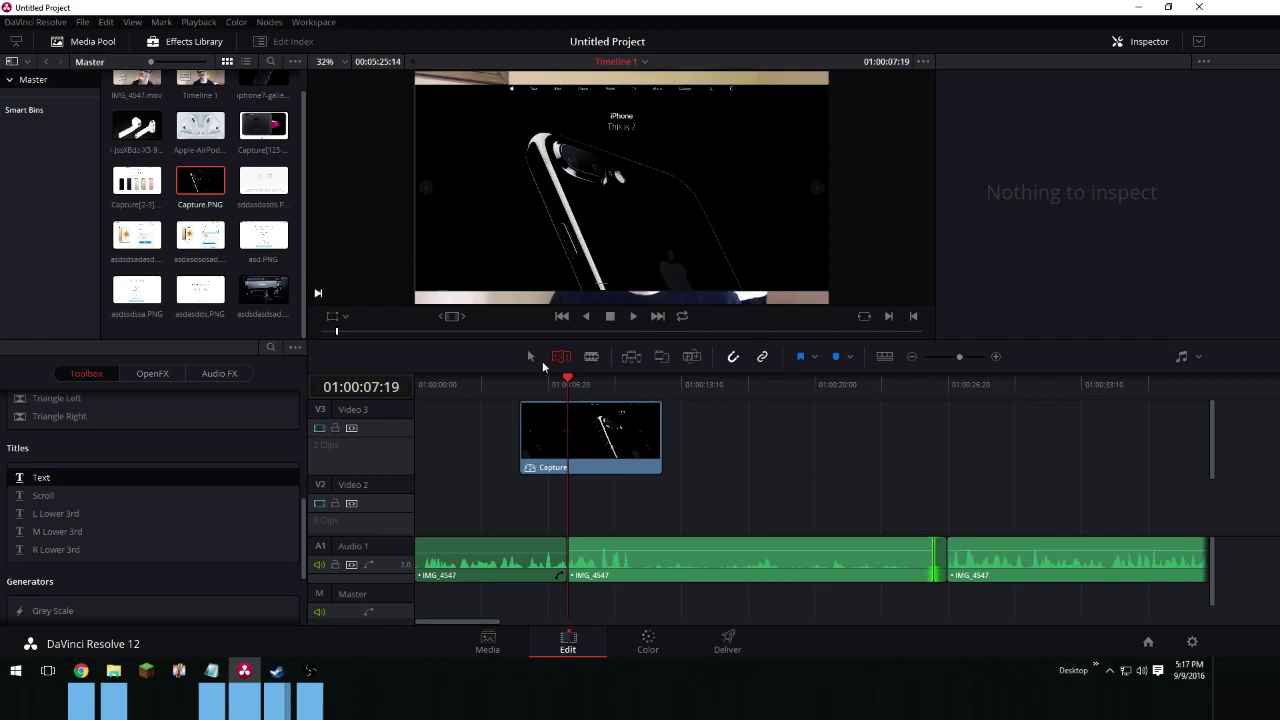
# Step: Nudge the Capture overlay slightly earlier and shrink the Resolve window
pyautogui.click(530, 356)
pyautogui.click(517, 565)
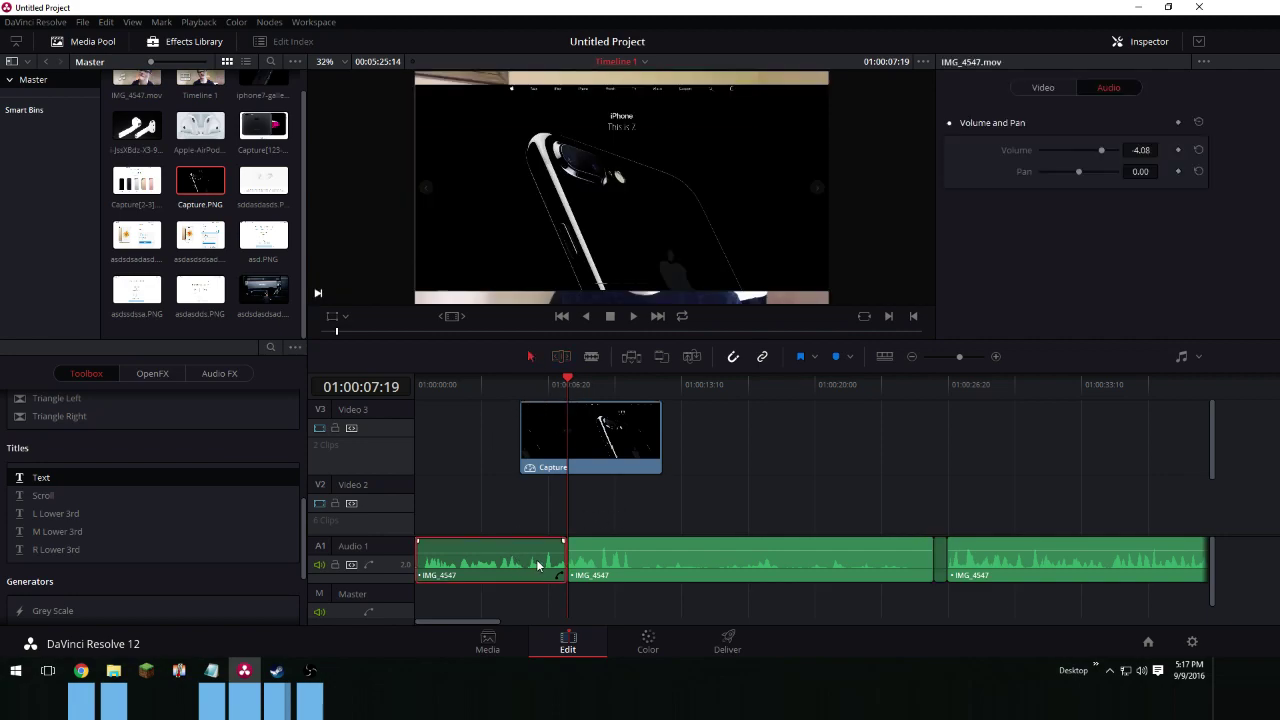
pyautogui.moveTo(610, 465); pyautogui.dragTo(596, 473)
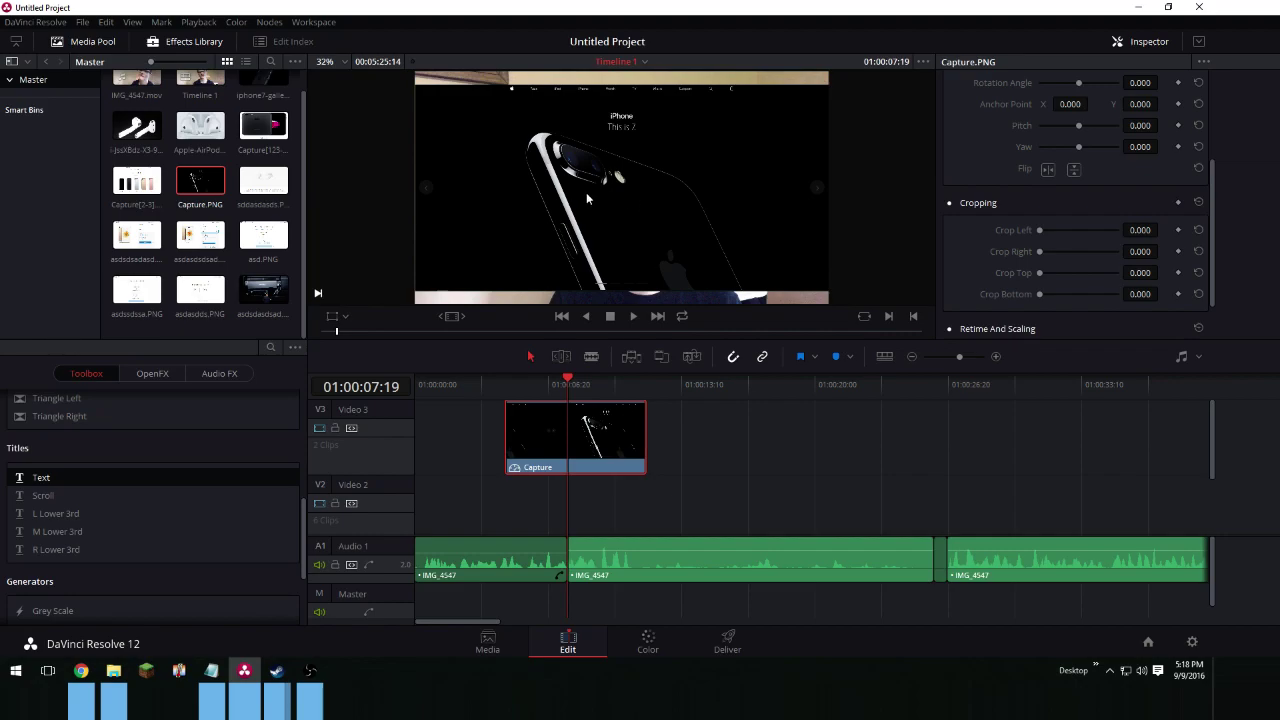
pyautogui.moveTo(880, 7); pyautogui.dragTo(757, 47)
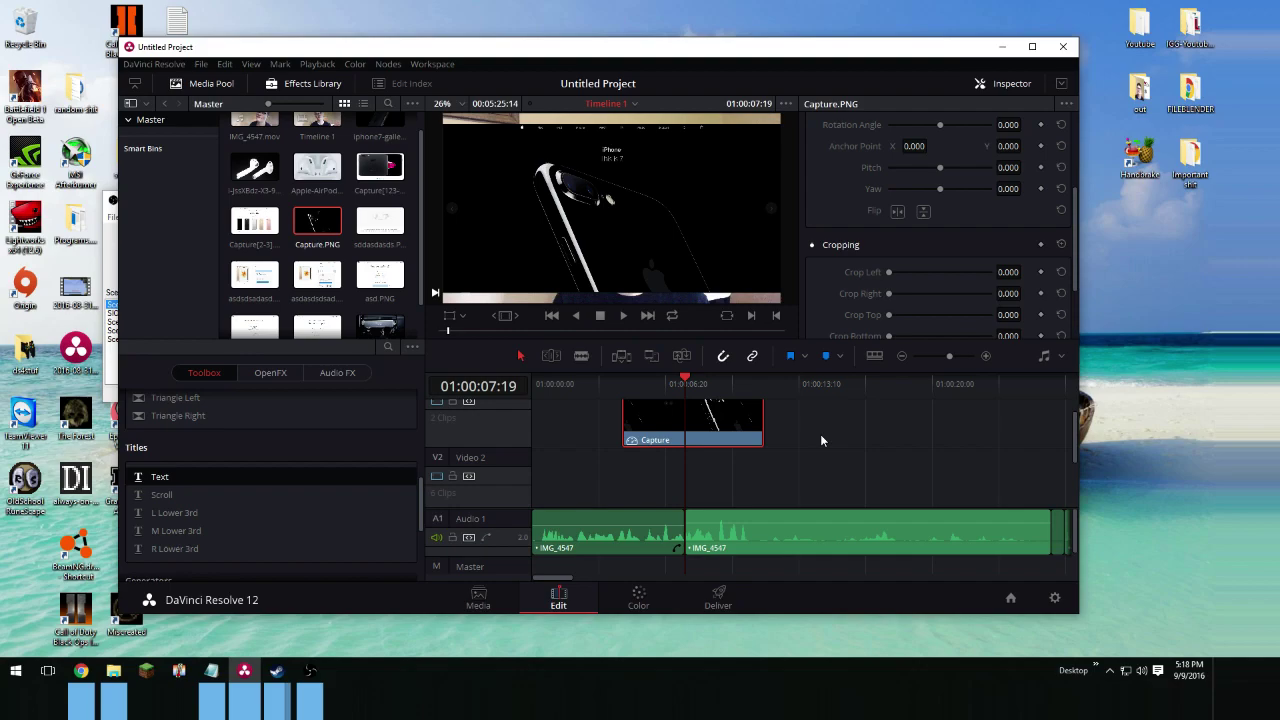
# Step: Bring the OBS screen recorder window to the front from the taskbar
pyautogui.click(312, 672)
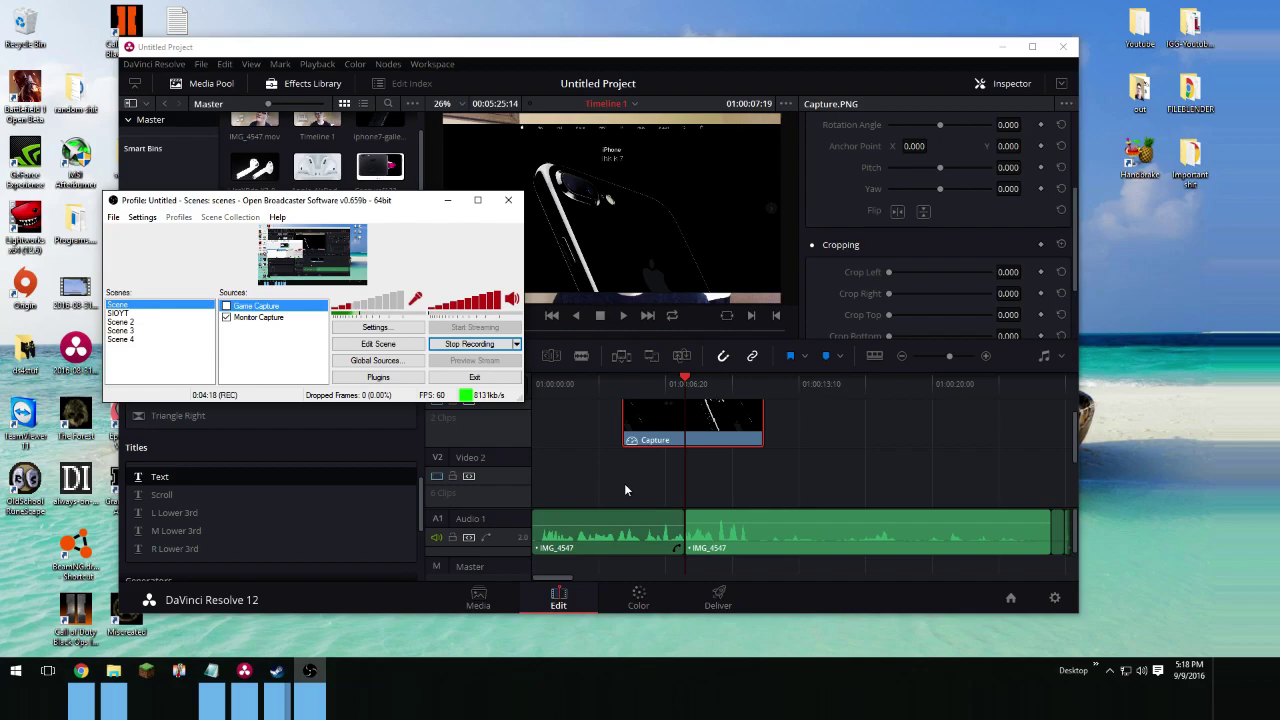